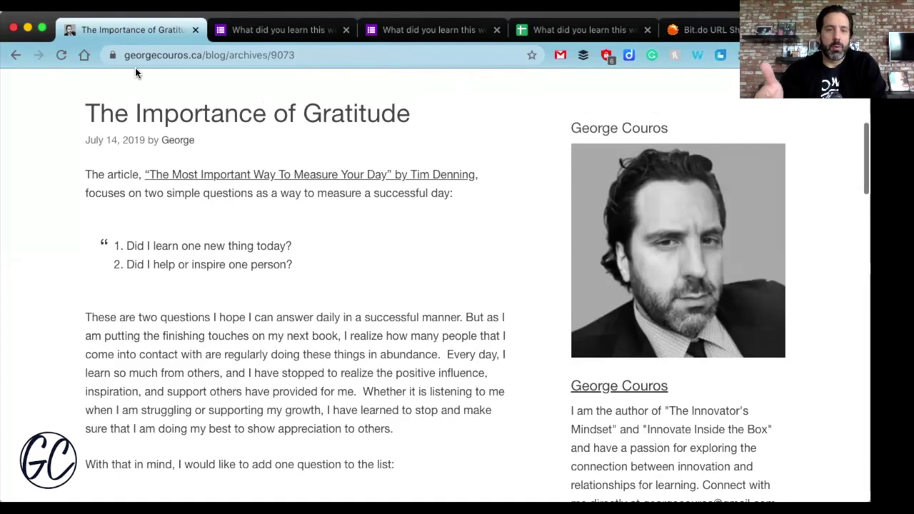
{"action": "scroll", "coordinate": [135, 73], "scroll_direction": "up", "scroll_amount": 5}
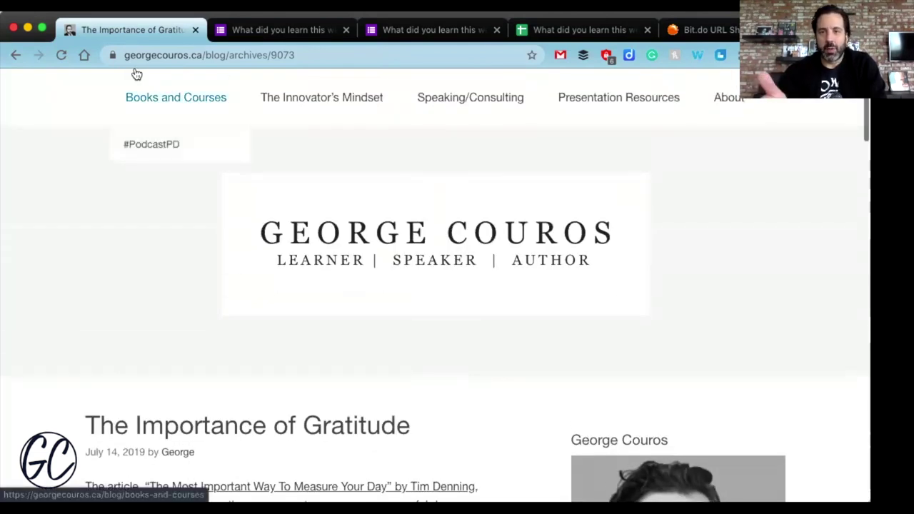
{"action": "scroll", "coordinate": [83, 164], "scroll_direction": "down", "scroll_amount": 2}
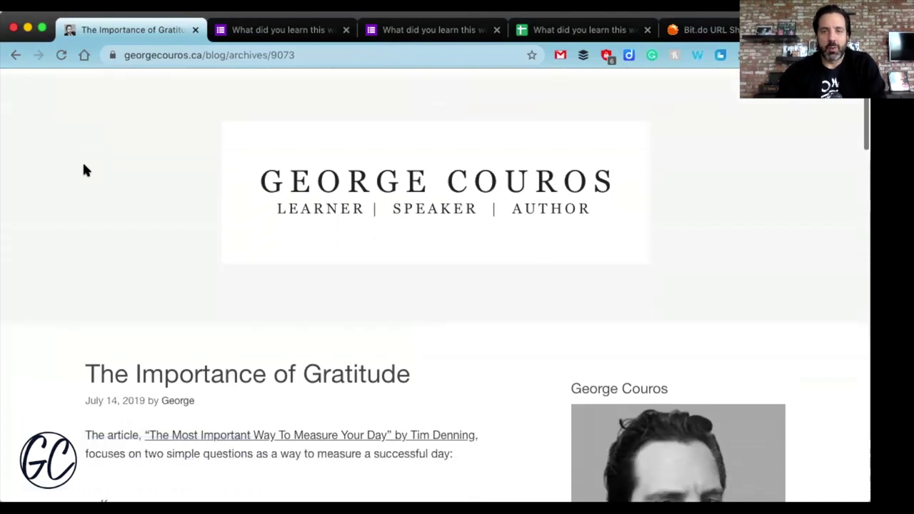
{"action": "scroll", "coordinate": [252, 106], "scroll_direction": "down", "scroll_amount": 1}
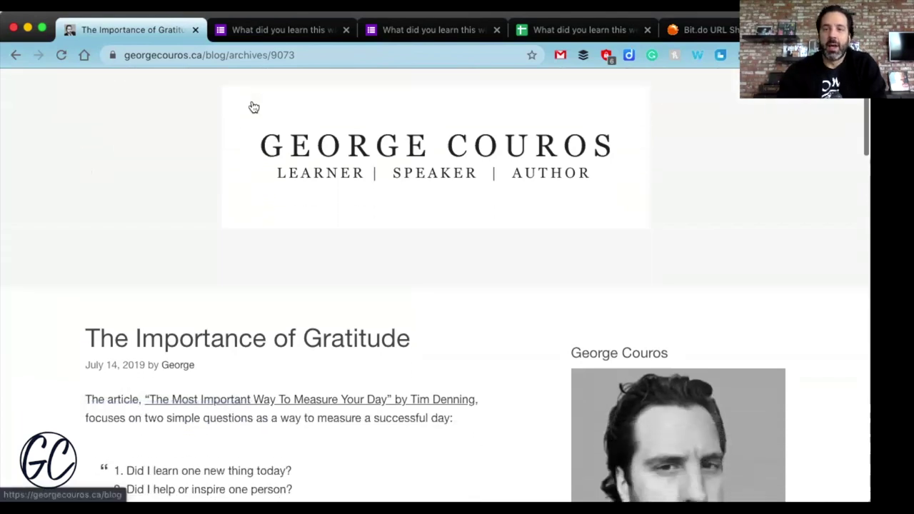
{"action": "scroll", "coordinate": [337, 152], "scroll_direction": "down", "scroll_amount": 3}
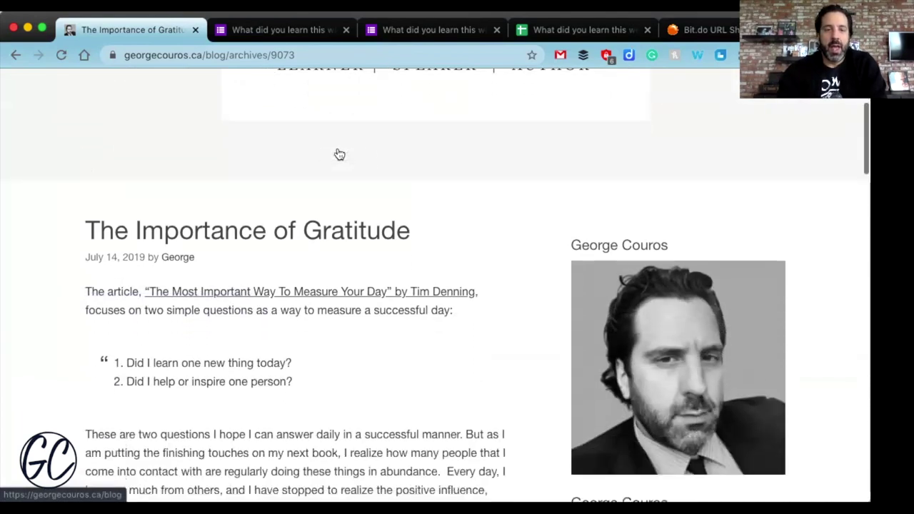
{"action": "scroll", "coordinate": [339, 154], "scroll_direction": "down", "scroll_amount": 1}
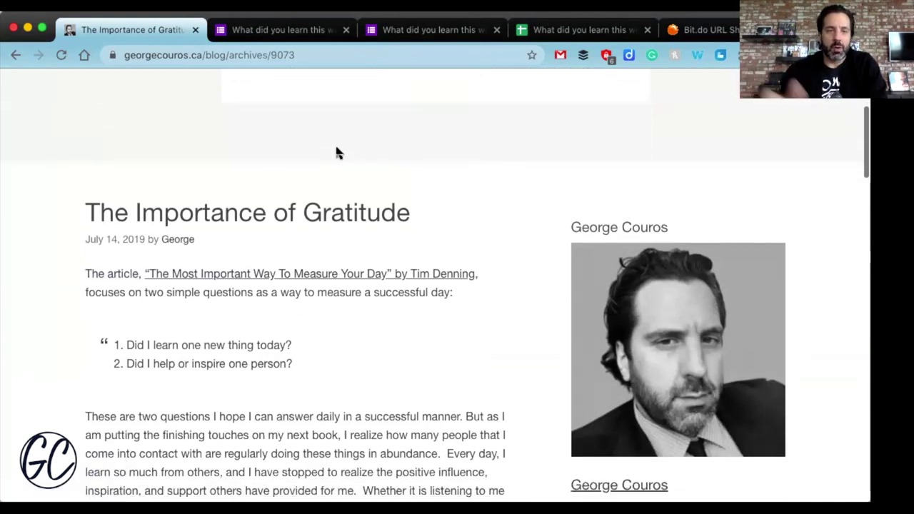
{"action": "scroll", "coordinate": [339, 153], "scroll_direction": "down", "scroll_amount": 2}
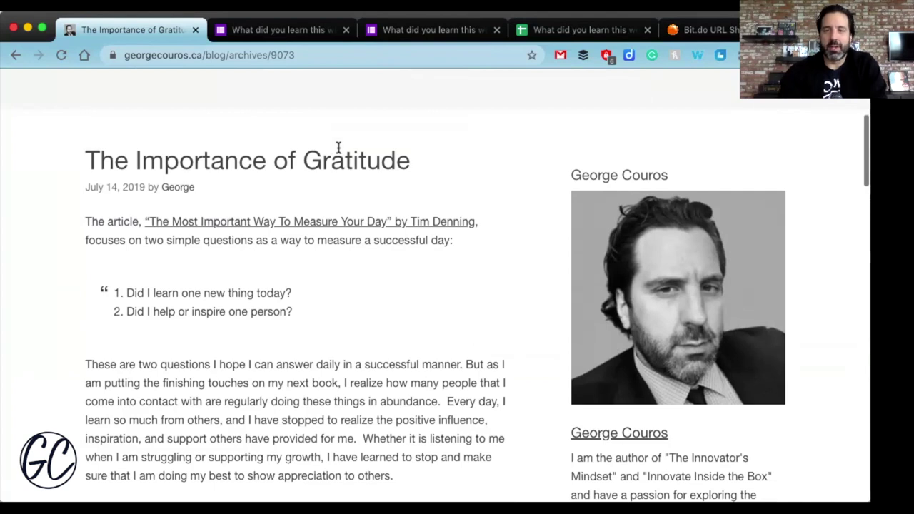
{"action": "scroll", "coordinate": [338, 147], "scroll_direction": "down", "scroll_amount": 1}
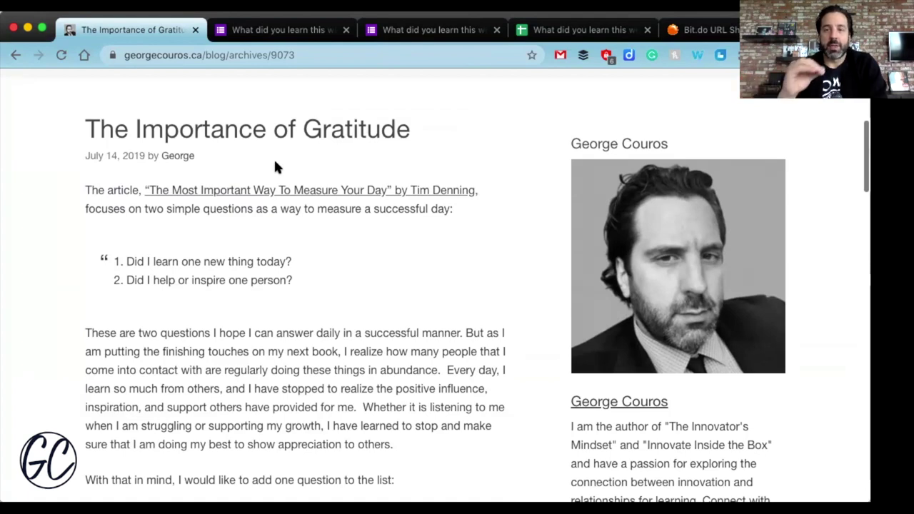
{"action": "scroll", "coordinate": [275, 166], "scroll_direction": "down", "scroll_amount": 3}
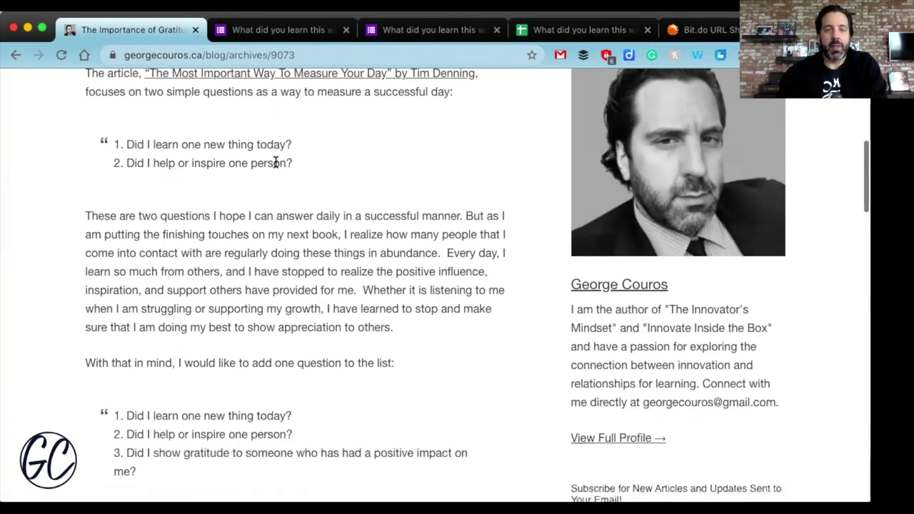
{"action": "scroll", "coordinate": [276, 163], "scroll_direction": "down", "scroll_amount": 2}
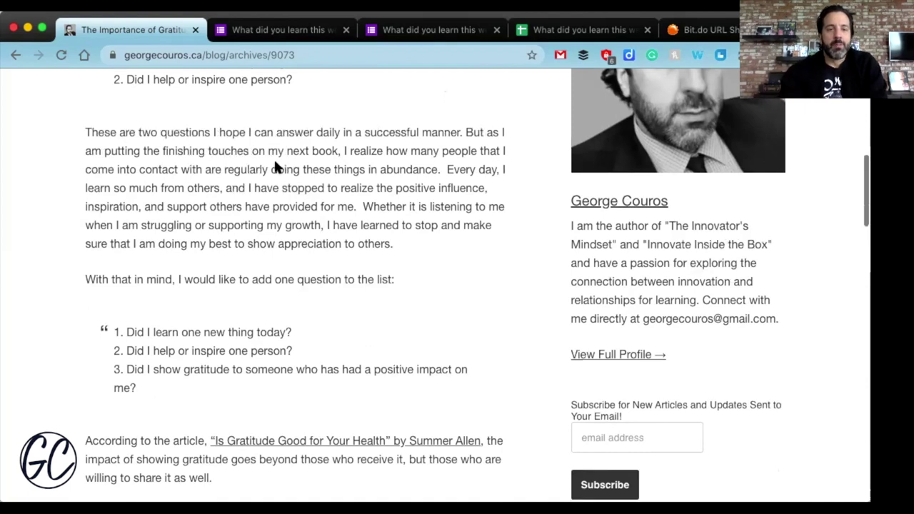
{"action": "scroll", "coordinate": [276, 164], "scroll_direction": "down", "scroll_amount": 3}
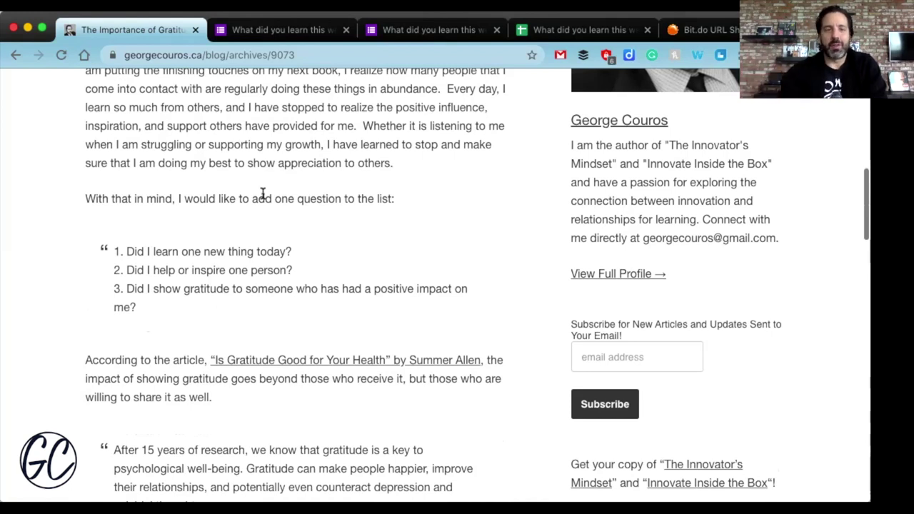
Step: Open the form editor and review its name and learning questions
{"action": "left_click", "coordinate": [270, 35]}
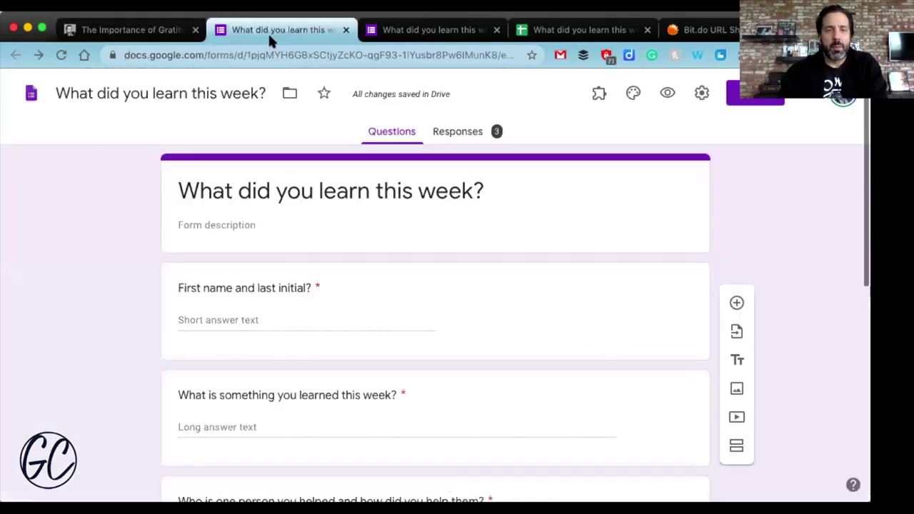
{"action": "scroll", "coordinate": [389, 222], "scroll_direction": "down", "scroll_amount": 2}
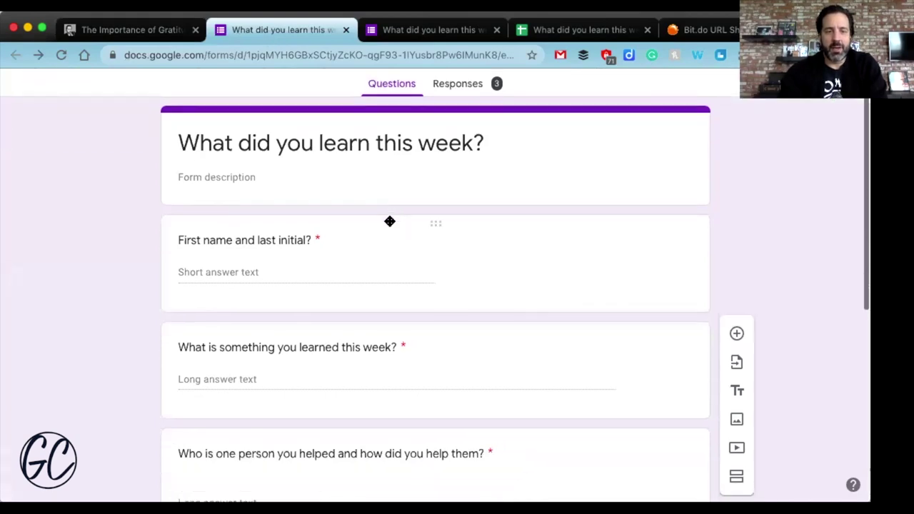
{"action": "scroll", "coordinate": [389, 221], "scroll_direction": "down", "scroll_amount": 3}
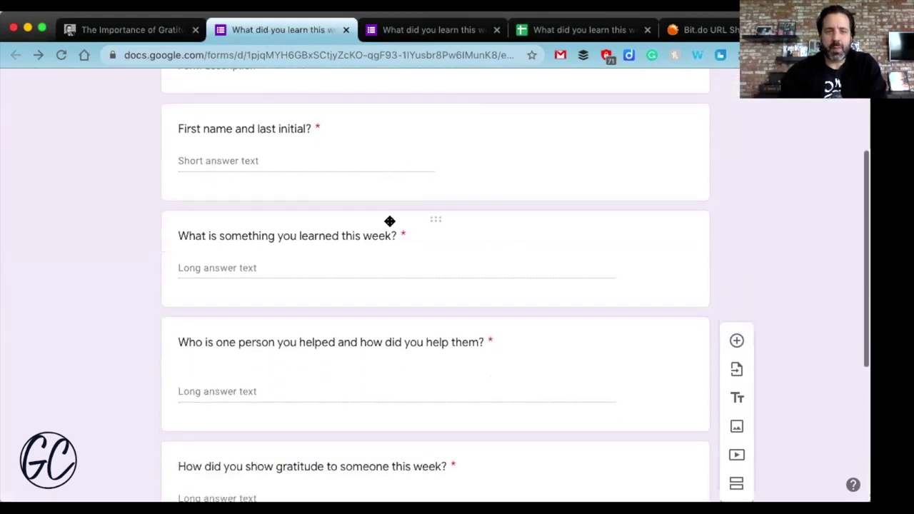
{"action": "scroll", "coordinate": [389, 222], "scroll_direction": "up", "scroll_amount": 3}
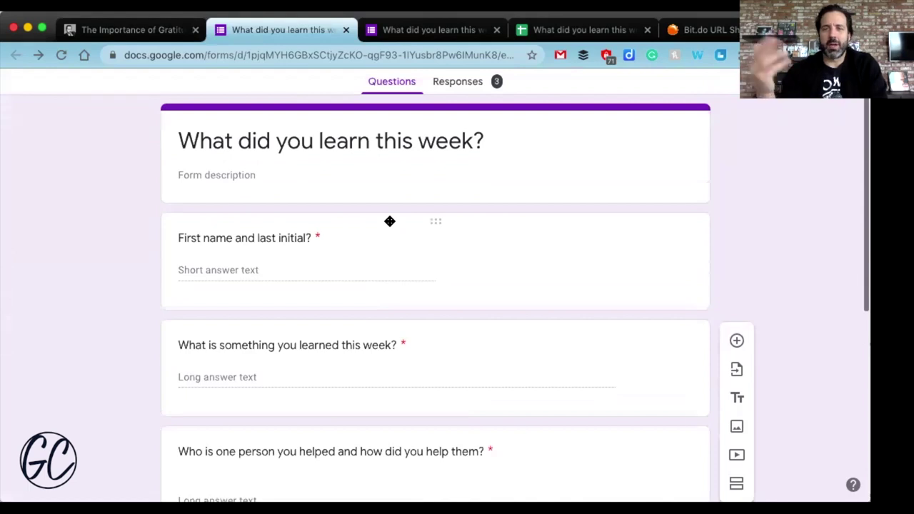
{"action": "scroll", "coordinate": [389, 223], "scroll_direction": "down", "scroll_amount": 5}
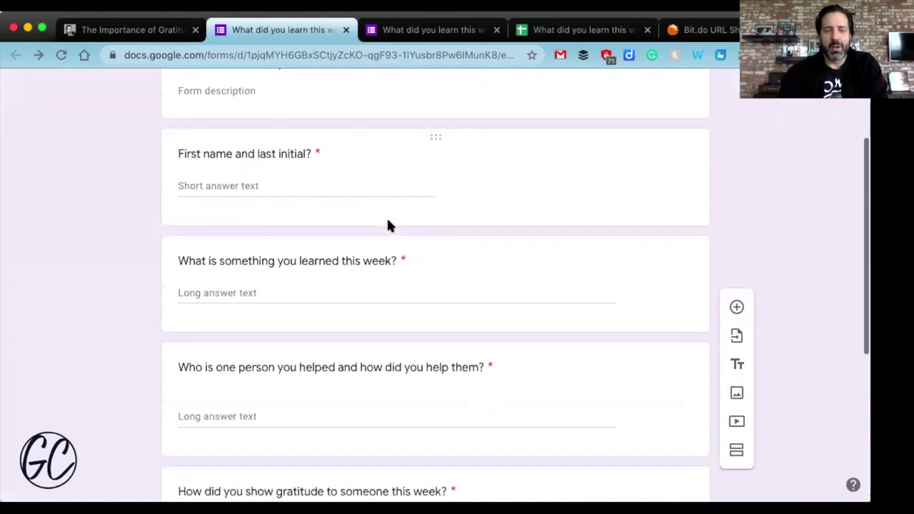
{"action": "scroll", "coordinate": [388, 222], "scroll_direction": "down", "scroll_amount": 2}
{"action": "scroll", "coordinate": [388, 318], "scroll_direction": "down", "scroll_amount": 1}
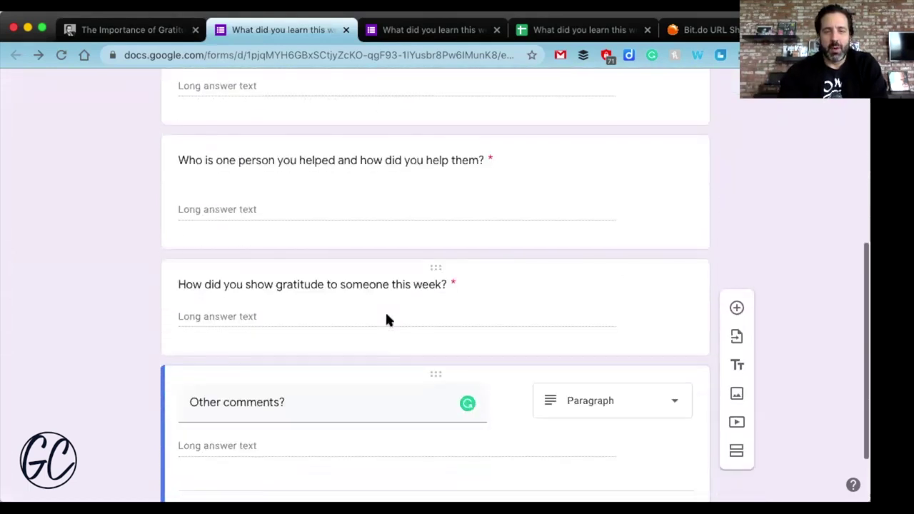
{"action": "scroll", "coordinate": [395, 283], "scroll_direction": "up", "scroll_amount": 4}
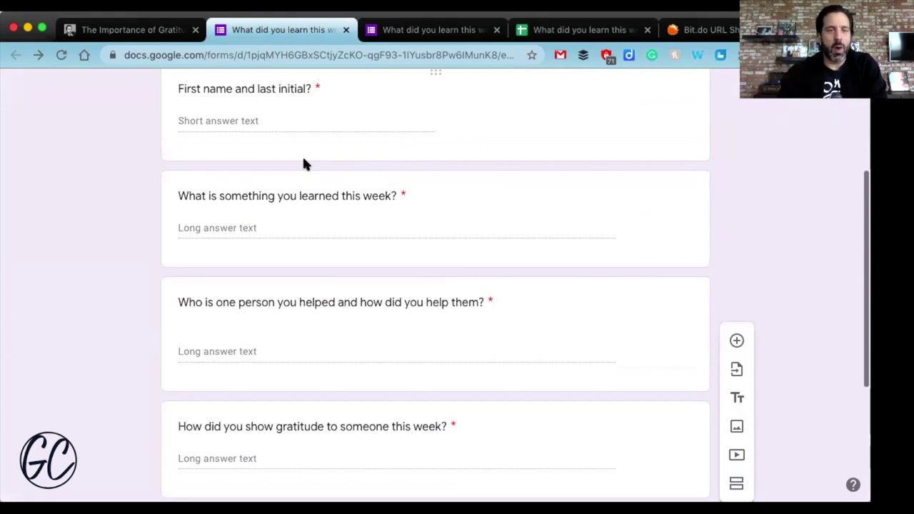
Step: Review the helping and gratitude questions, then open the live form preview
{"action": "scroll", "coordinate": [308, 141], "scroll_direction": "down", "scroll_amount": 1}
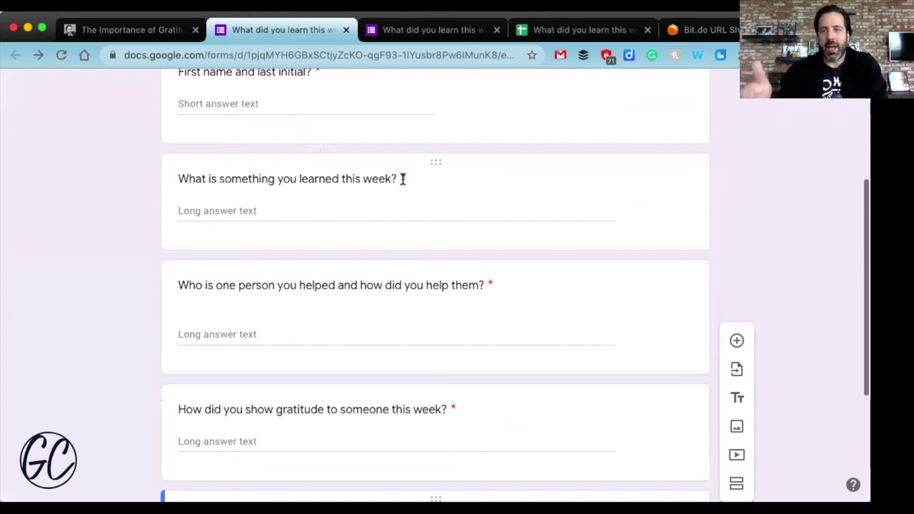
{"action": "scroll", "coordinate": [401, 179], "scroll_direction": "down", "scroll_amount": 1}
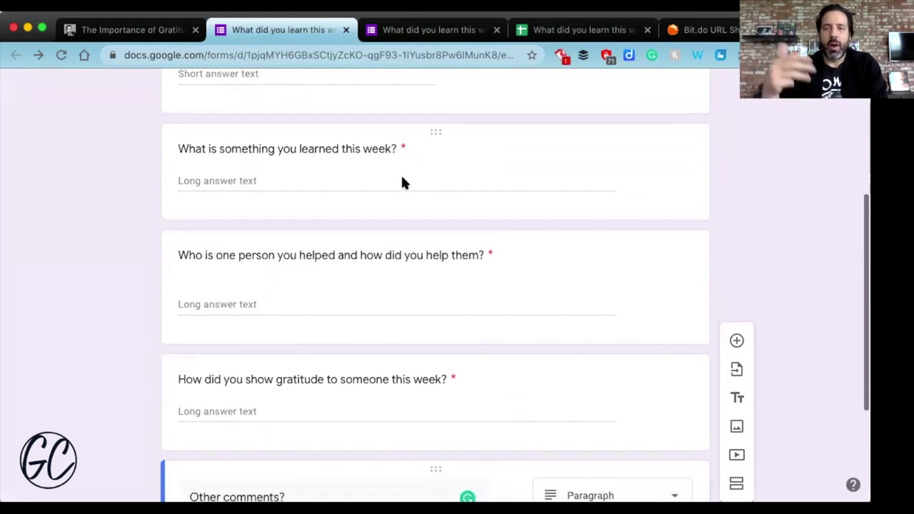
{"action": "scroll", "coordinate": [401, 183], "scroll_direction": "down", "scroll_amount": 1}
{"action": "scroll", "coordinate": [401, 179], "scroll_direction": "down", "scroll_amount": 4}
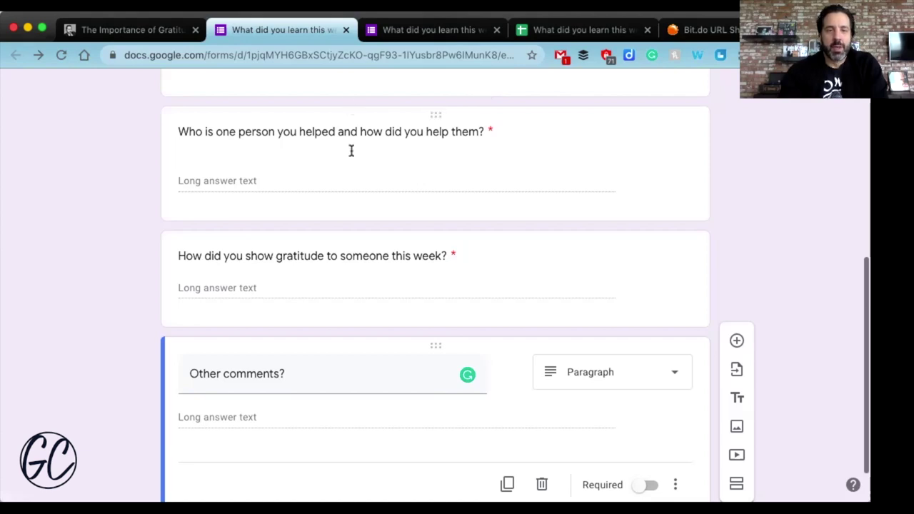
{"action": "scroll", "coordinate": [351, 150], "scroll_direction": "up", "scroll_amount": 3}
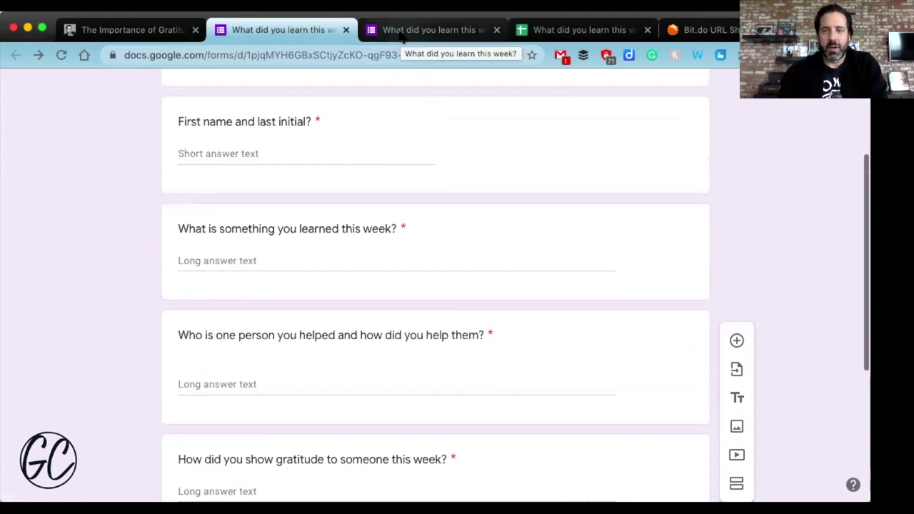
{"action": "left_click", "coordinate": [400, 30]}
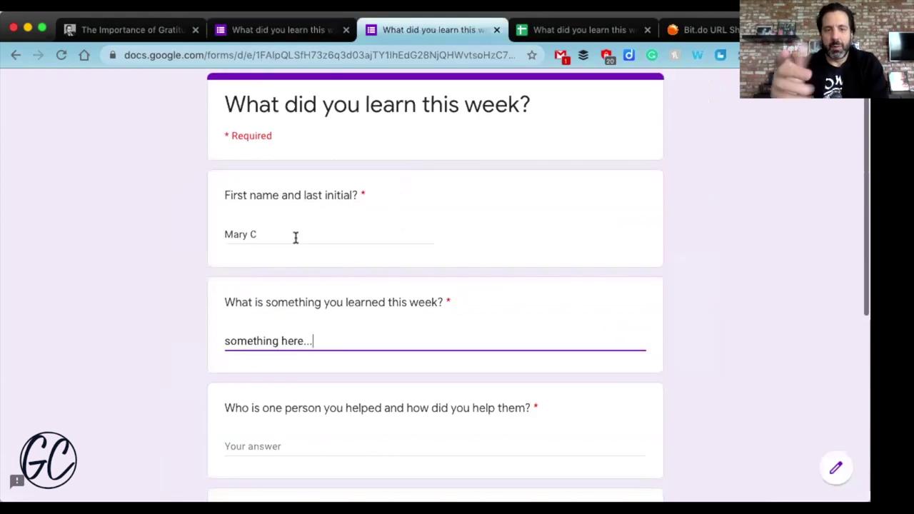
Step: Answer the who-did-you-help question with 'I helped my son'
{"action": "scroll", "coordinate": [295, 239], "scroll_direction": "down", "scroll_amount": 2}
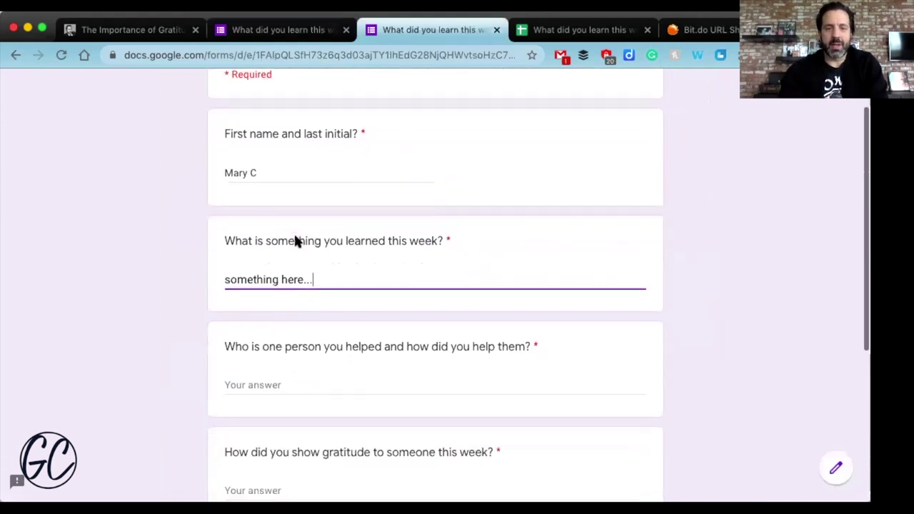
{"action": "scroll", "coordinate": [296, 239], "scroll_direction": "down", "scroll_amount": 2}
{"action": "left_click", "coordinate": [302, 321]}
{"action": "type", "text": "I he"}
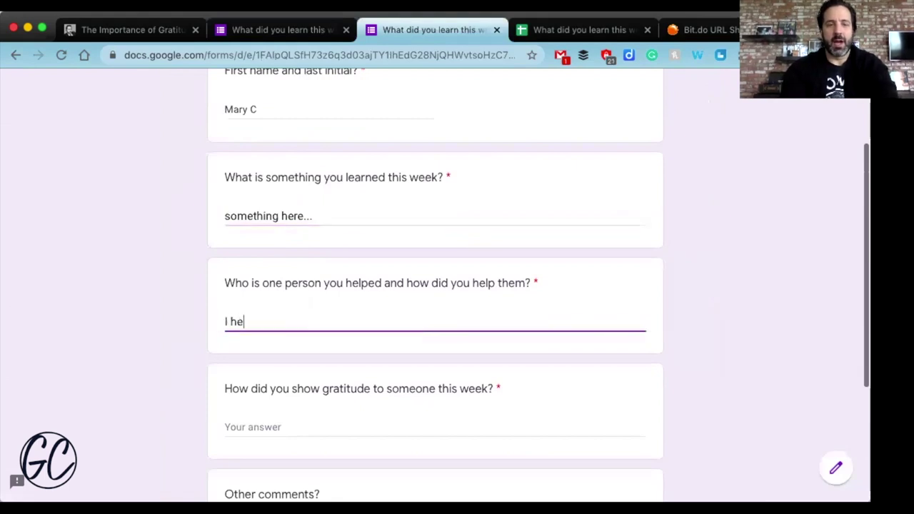
{"action": "type", "text": "lped my son"}
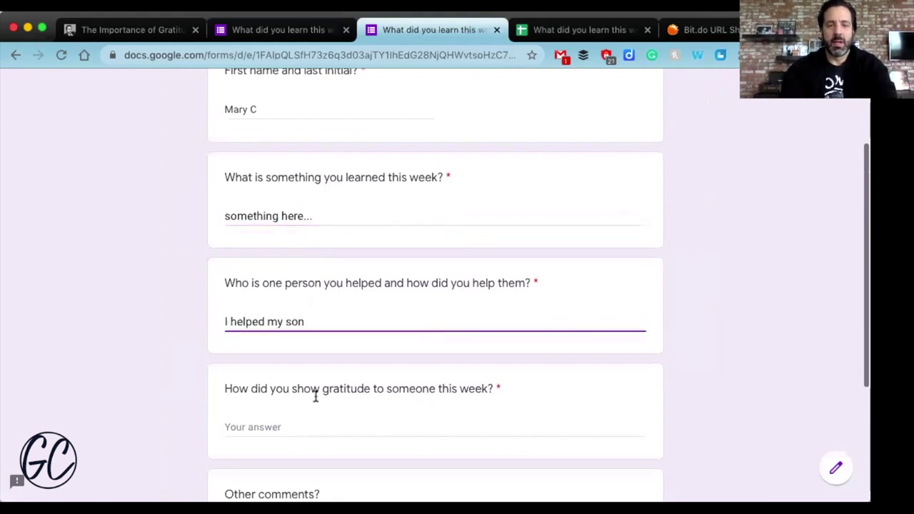
Step: Answer the gratitude question with 'I shared gratitude with my grandkids...'
{"action": "left_click", "coordinate": [307, 428]}
{"action": "type", "text": "I sho"}
{"action": "key", "text": "BackSpace"}
{"action": "key", "text": "BackSpace"}
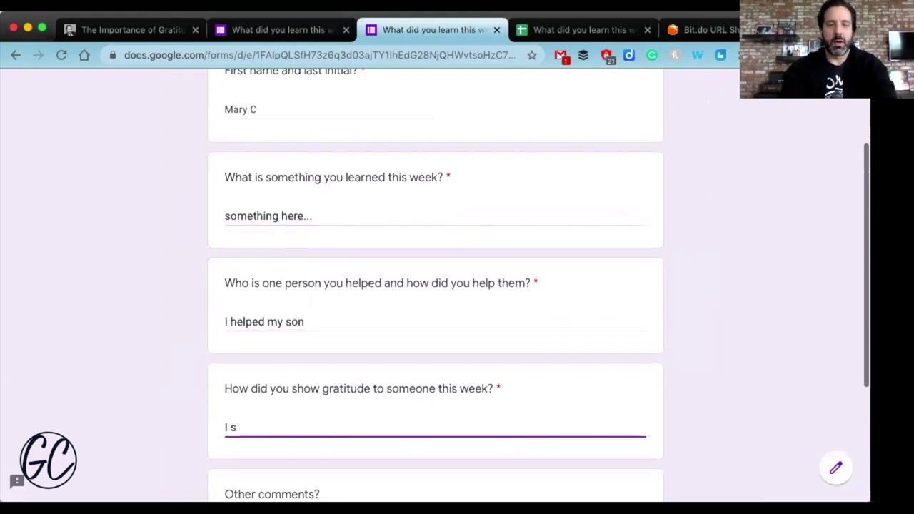
{"action": "type", "text": "hared grati"}
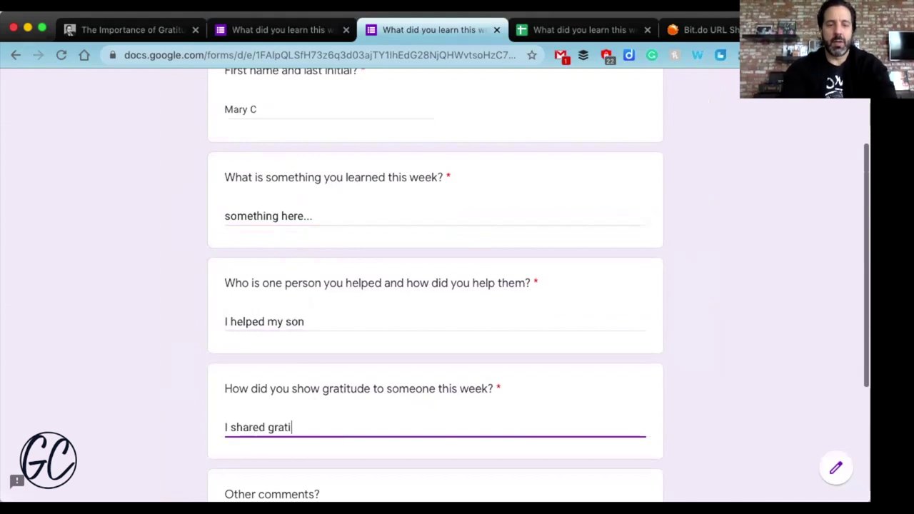
{"action": "type", "text": "tude wit"}
{"action": "key", "text": "BackSpace"}
{"action": "key", "text": "BackSpace"}
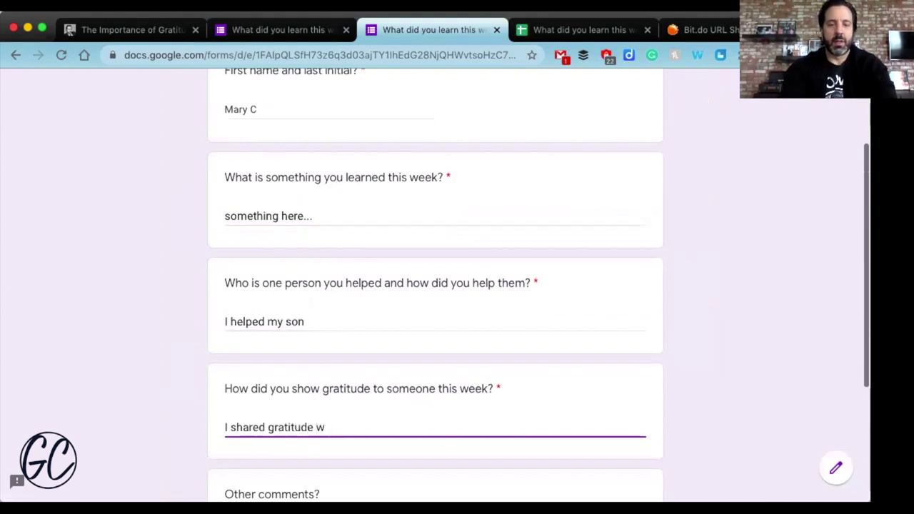
{"action": "type", "text": "ith my grand"}
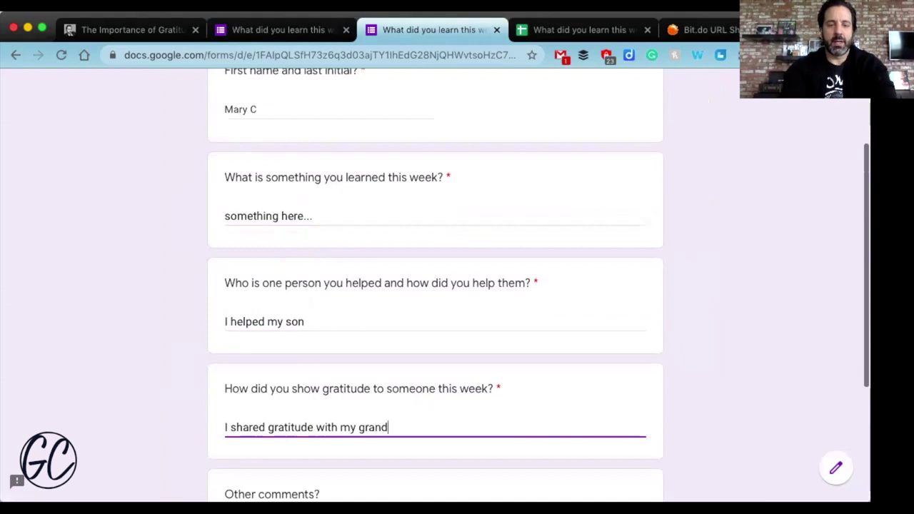
{"action": "type", "text": "kids.."}
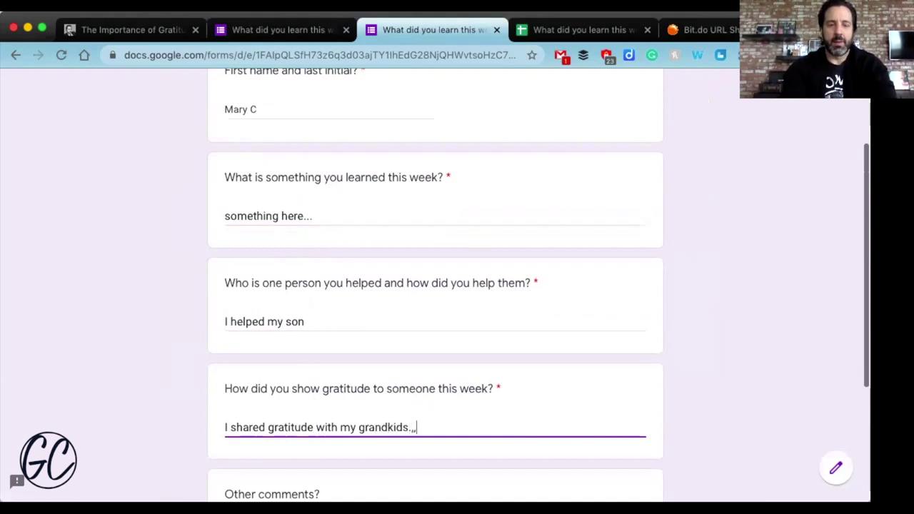
{"action": "type", "text": "."}
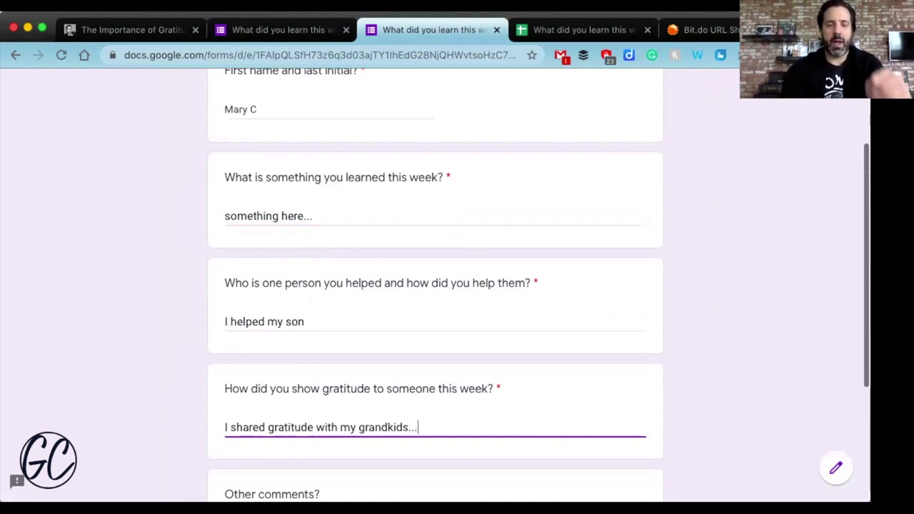
Step: Enter 'None at this time.' under Other comments
{"action": "scroll", "coordinate": [435, 286], "scroll_direction": "down", "scroll_amount": 3}
{"action": "left_click", "coordinate": [300, 438]}
{"action": "type", "text": "No"}
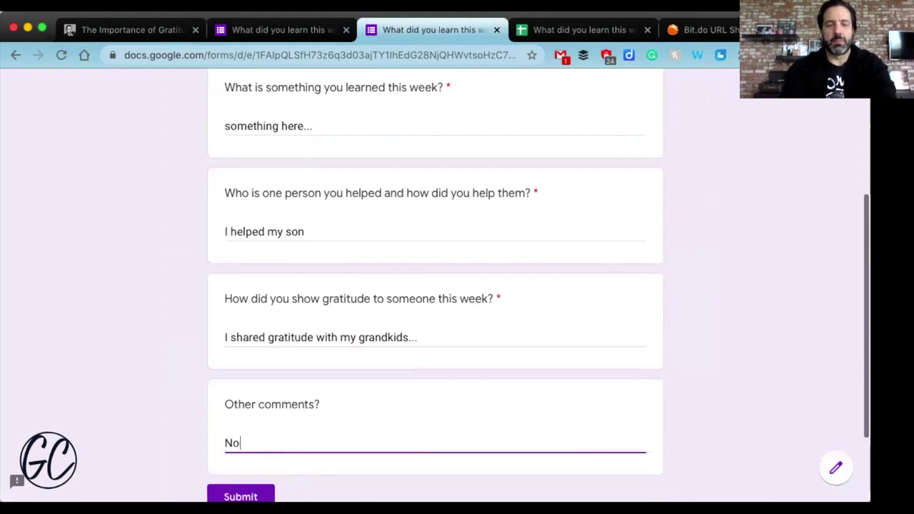
{"action": "type", "text": "ne at this time."}
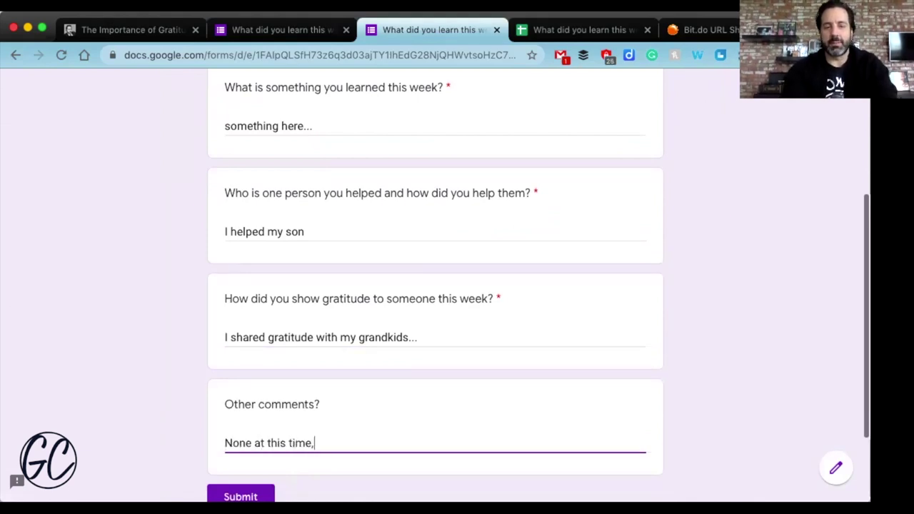
{"action": "key", "text": "BackSpace"}
{"action": "type", "text": "."}
{"action": "scroll", "coordinate": [279, 390], "scroll_direction": "down", "scroll_amount": 3}
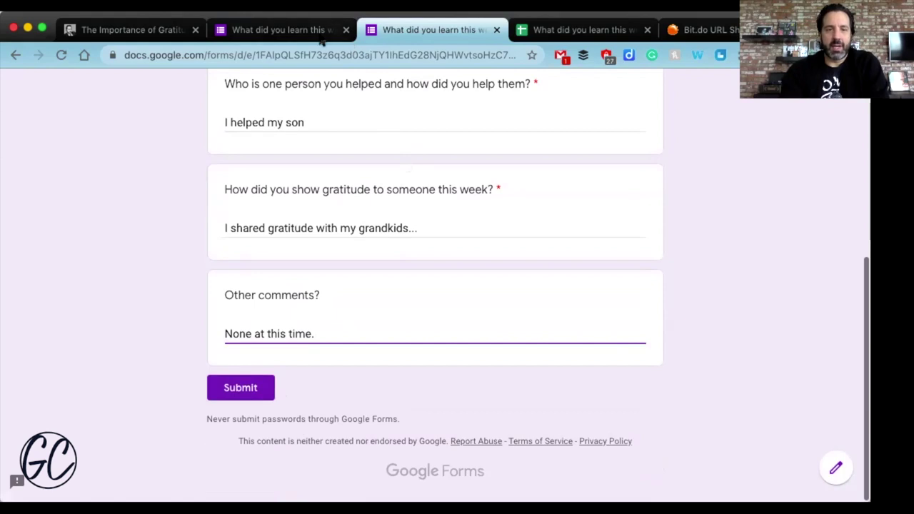
Step: Check the Responses summary in the form editor, then return to the filled-in form
{"action": "left_click", "coordinate": [296, 29]}
{"action": "scroll", "coordinate": [436, 272], "scroll_direction": "up", "scroll_amount": 5}
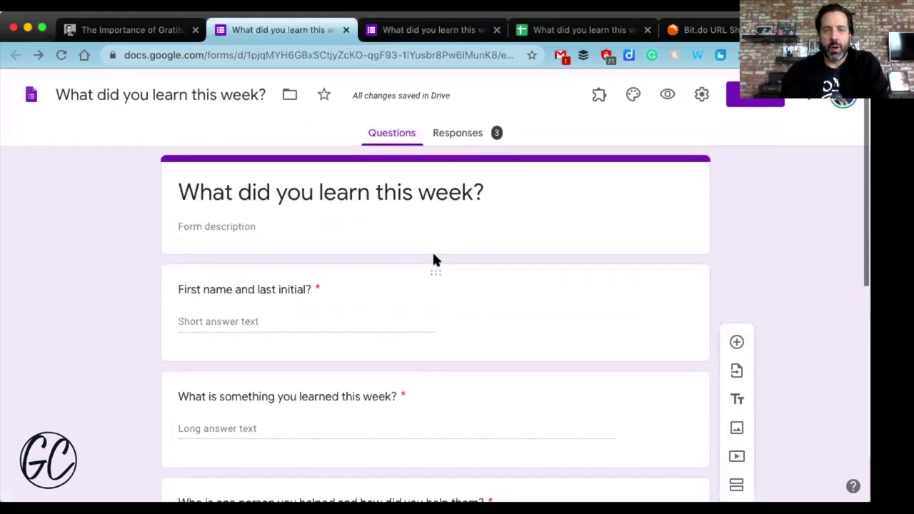
{"action": "left_click", "coordinate": [461, 128]}
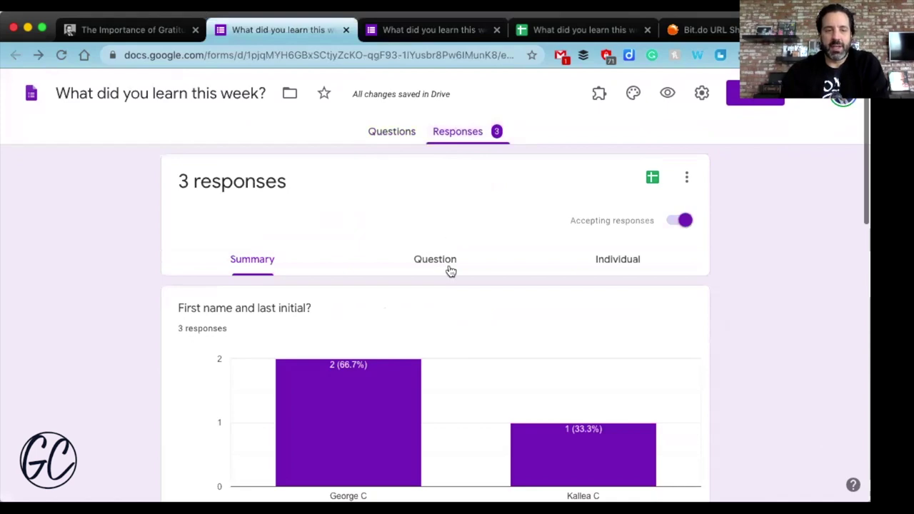
{"action": "scroll", "coordinate": [448, 269], "scroll_direction": "down", "scroll_amount": 1}
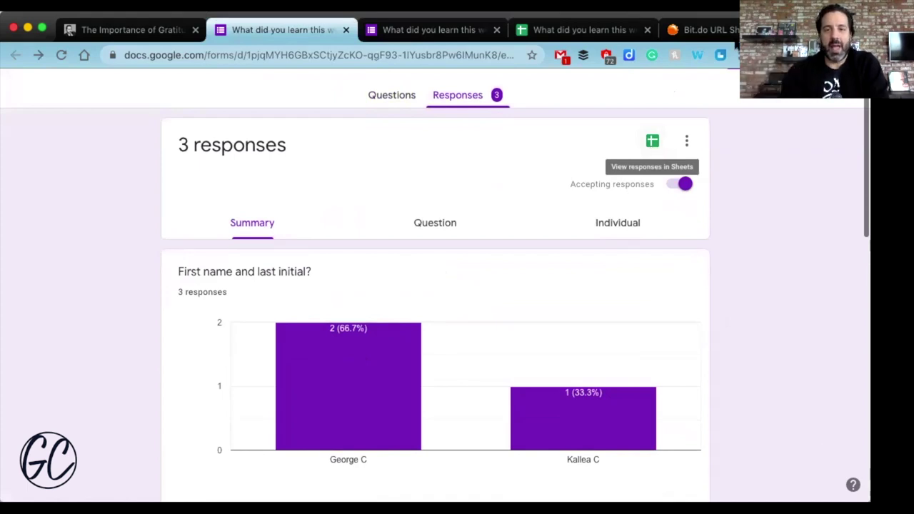
{"action": "left_click", "coordinate": [428, 30]}
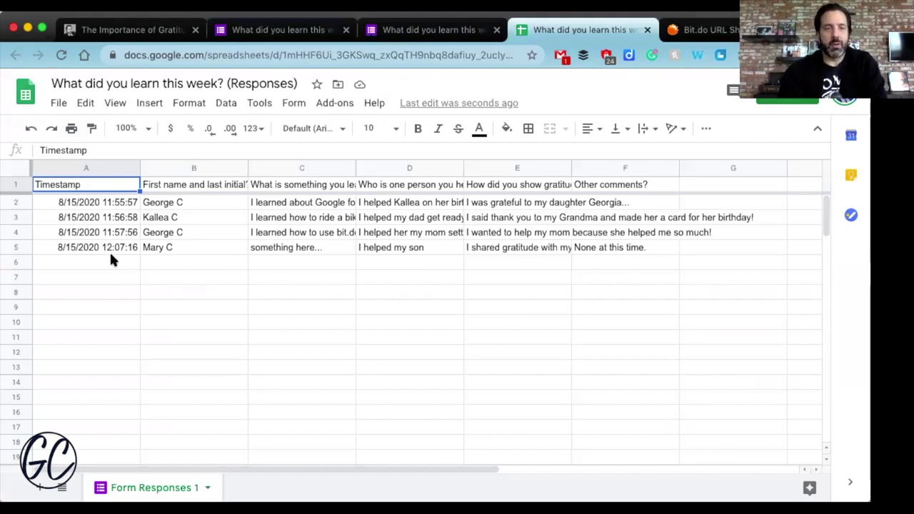
Step: Select the entire responses sheet and set text wrapping to Wrap
{"action": "left_click", "coordinate": [622, 292]}
{"action": "key", "text": "ctrl+a"}
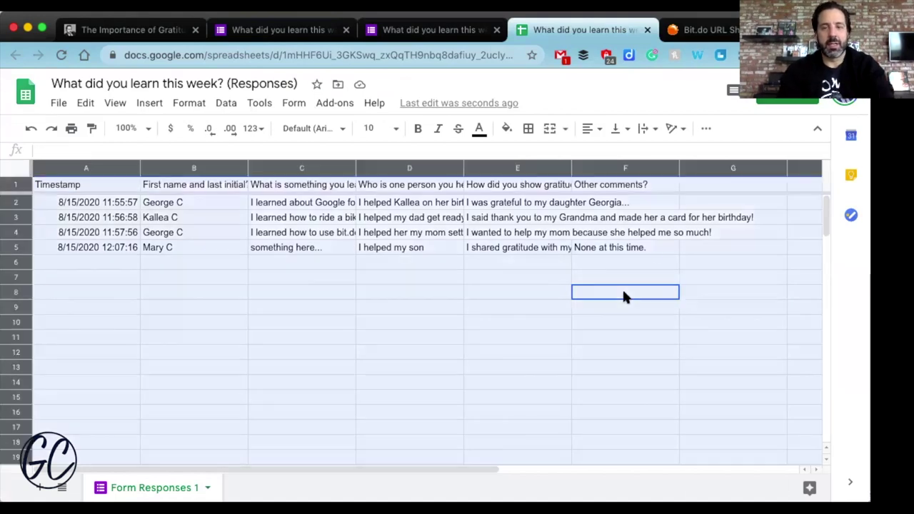
{"action": "left_click", "coordinate": [650, 128]}
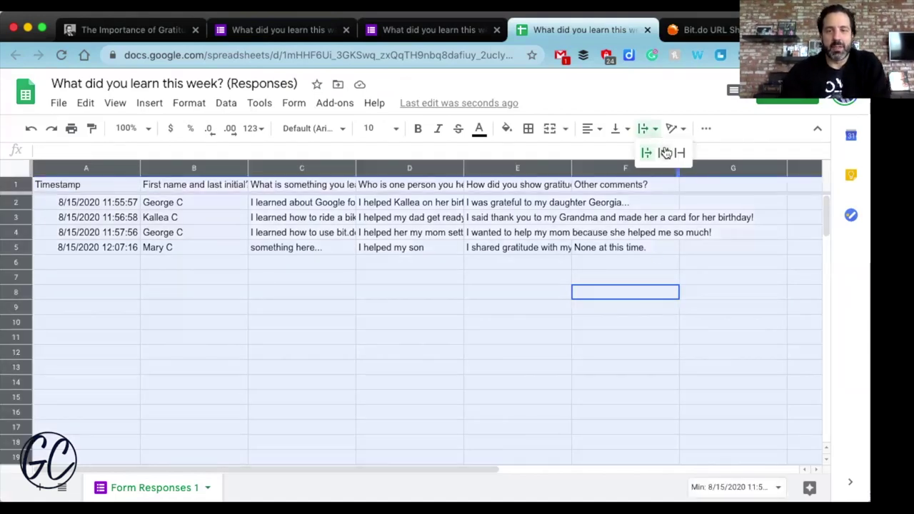
{"action": "left_click", "coordinate": [665, 152]}
{"action": "left_click", "coordinate": [671, 300]}
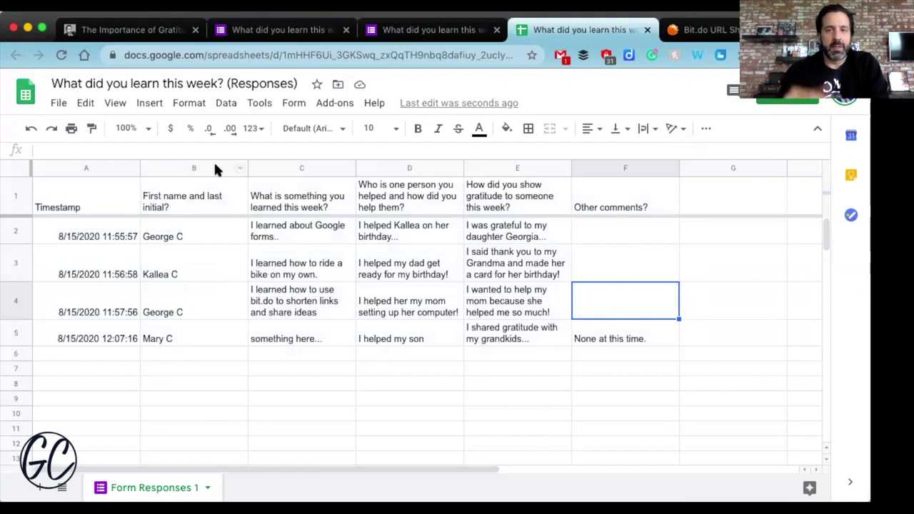
Step: Sort the responses sheet by column B, the student name, A → Z
{"action": "left_click", "coordinate": [193, 167]}
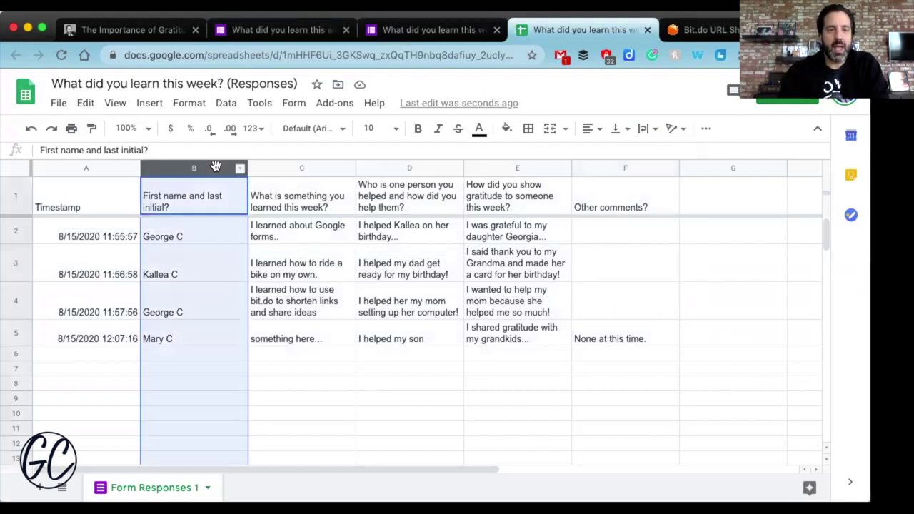
{"action": "left_click", "coordinate": [227, 105]}
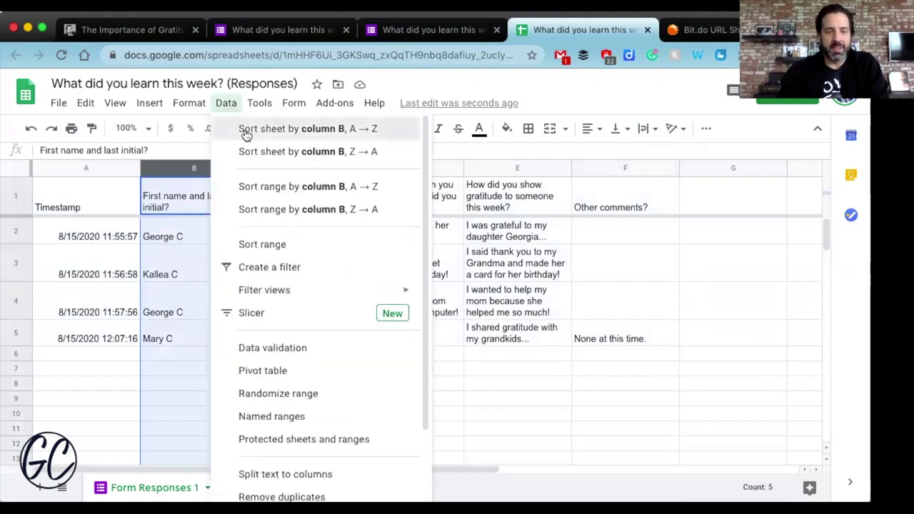
{"action": "left_click", "coordinate": [245, 132]}
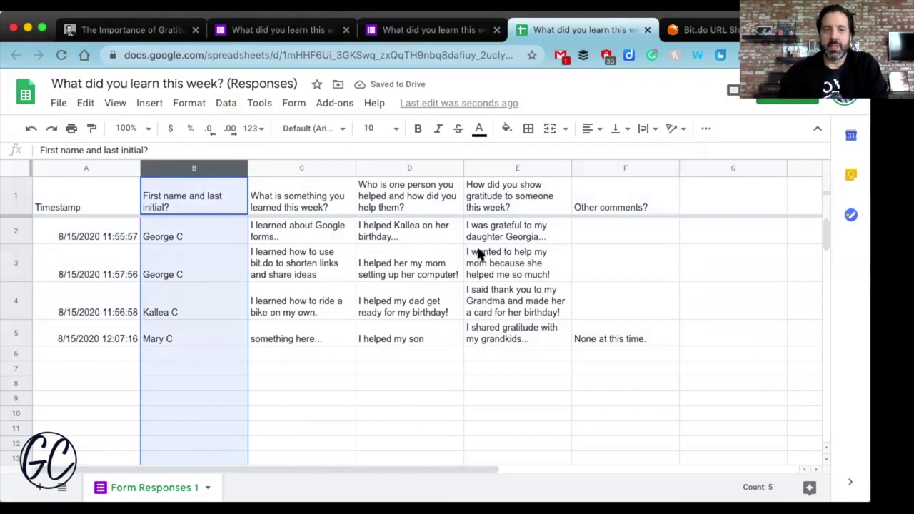
{"action": "left_click", "coordinate": [16, 235]}
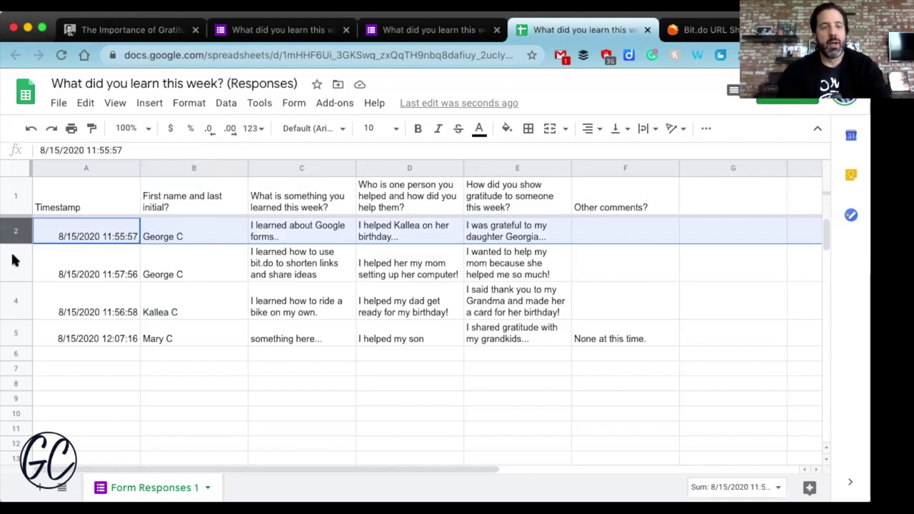
{"action": "left_click", "coordinate": [17, 264], "text": "shift"}
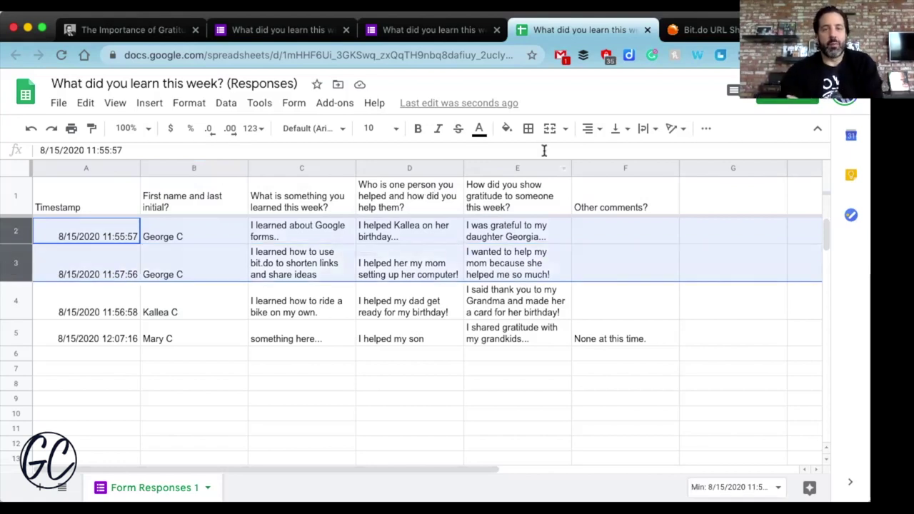
{"action": "left_click", "coordinate": [507, 130]}
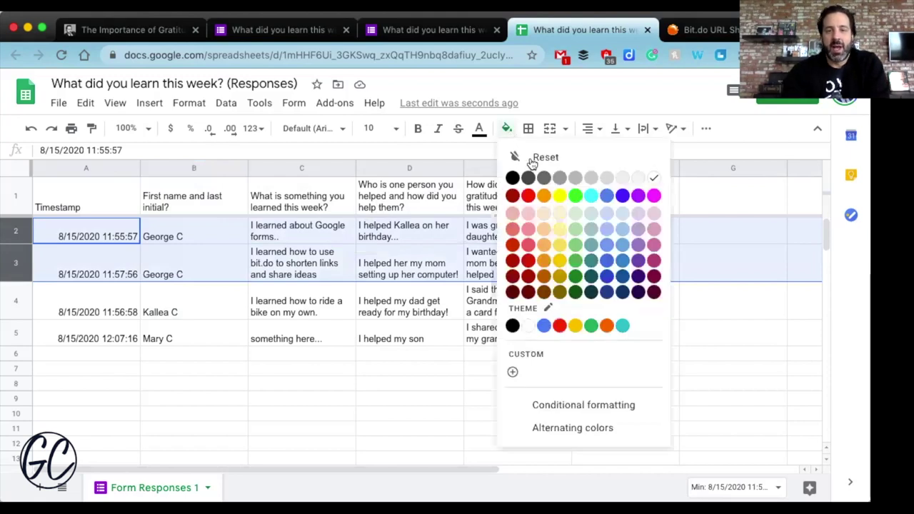
{"action": "left_click", "coordinate": [560, 197]}
{"action": "left_click", "coordinate": [543, 261]}
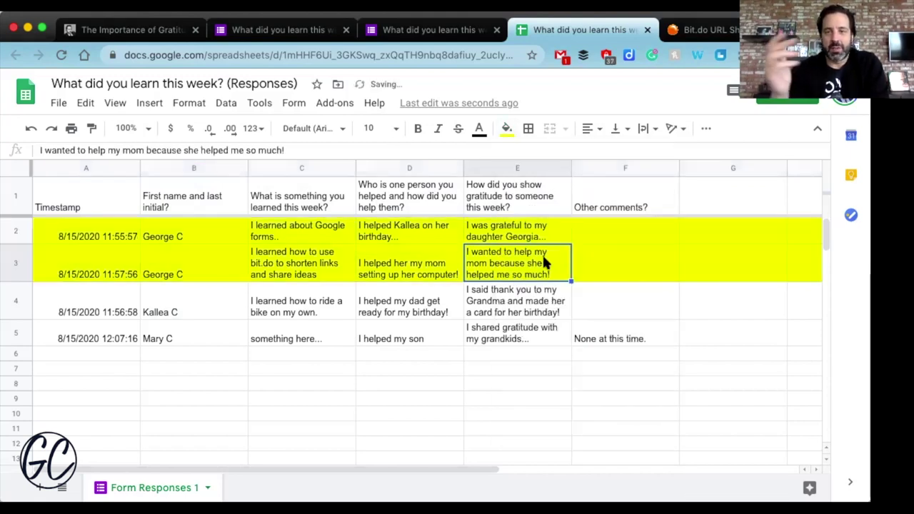
{"action": "left_click", "coordinate": [10, 301]}
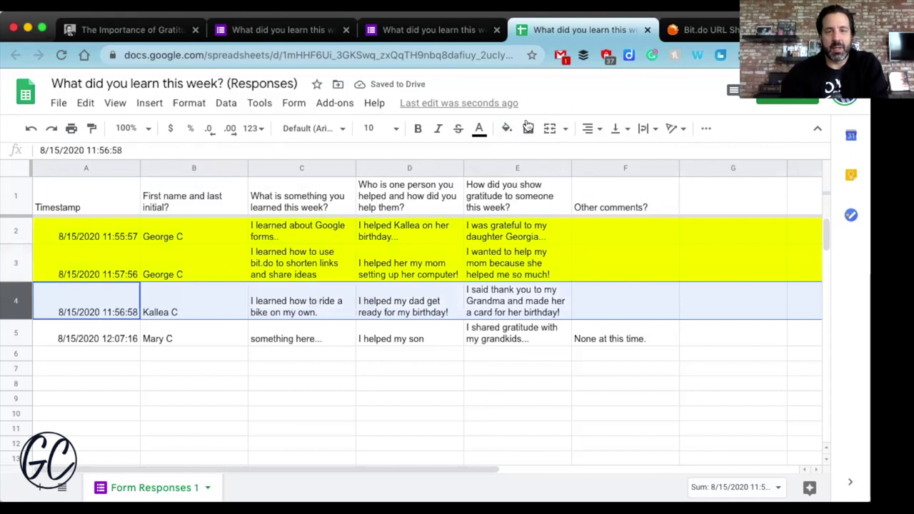
{"action": "left_click", "coordinate": [507, 130]}
{"action": "left_click", "coordinate": [544, 197]}
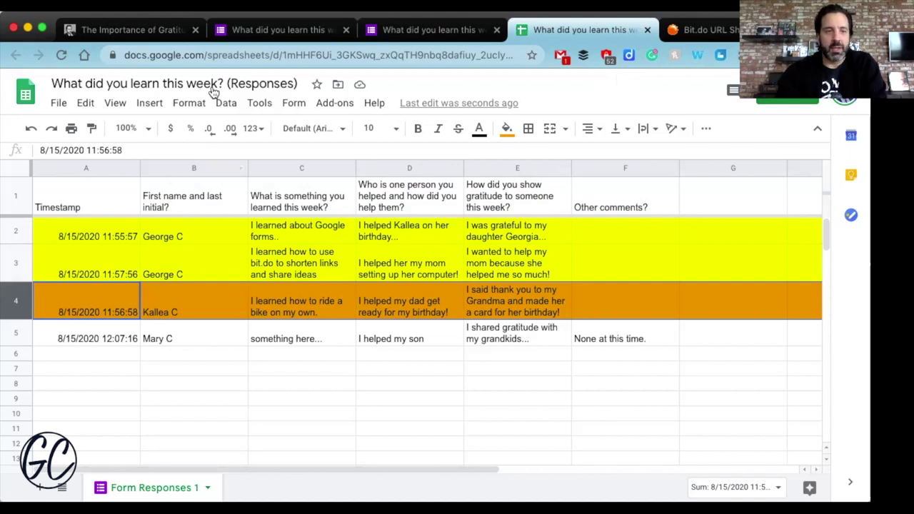
{"action": "left_click", "coordinate": [12, 230]}
{"action": "left_click", "coordinate": [14, 265], "text": "shift"}
{"action": "key", "text": "ctrl+c"}
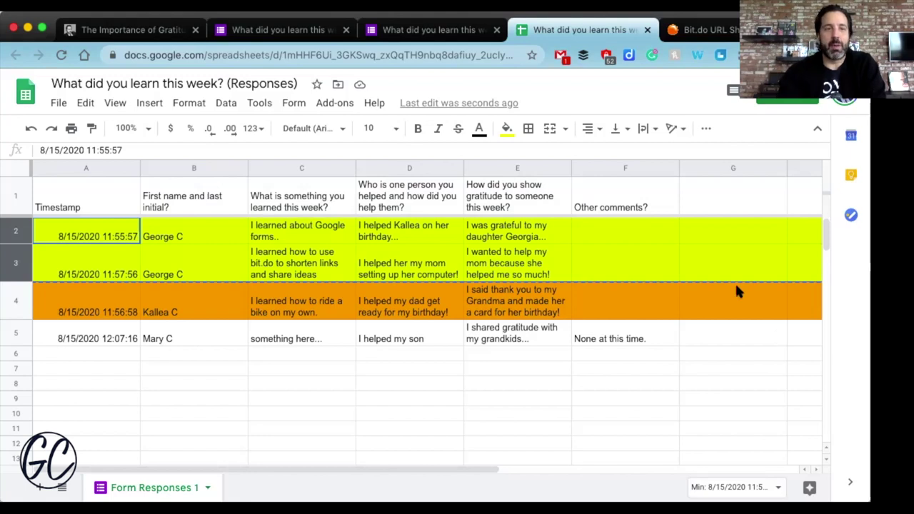
Step: Get the form's full-length share link from Send, with Shorten URL turned off
{"action": "left_click", "coordinate": [288, 30]}
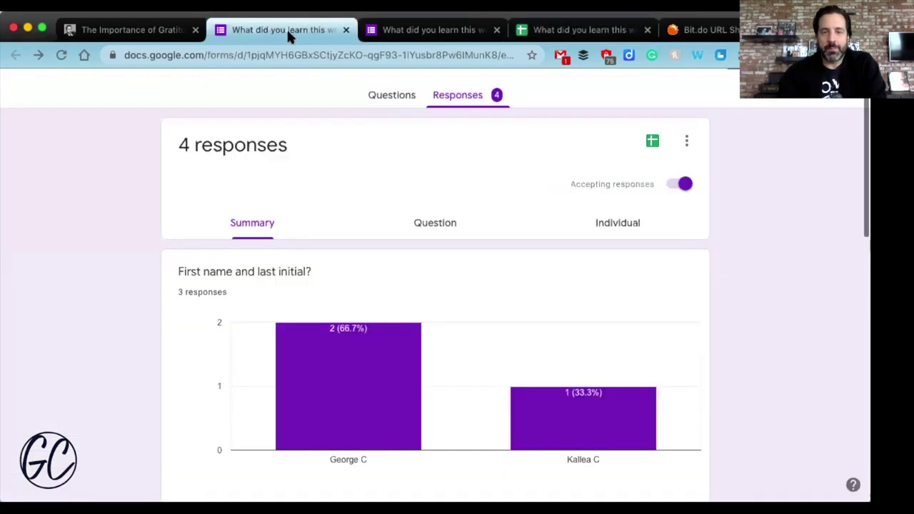
{"action": "left_click", "coordinate": [380, 100]}
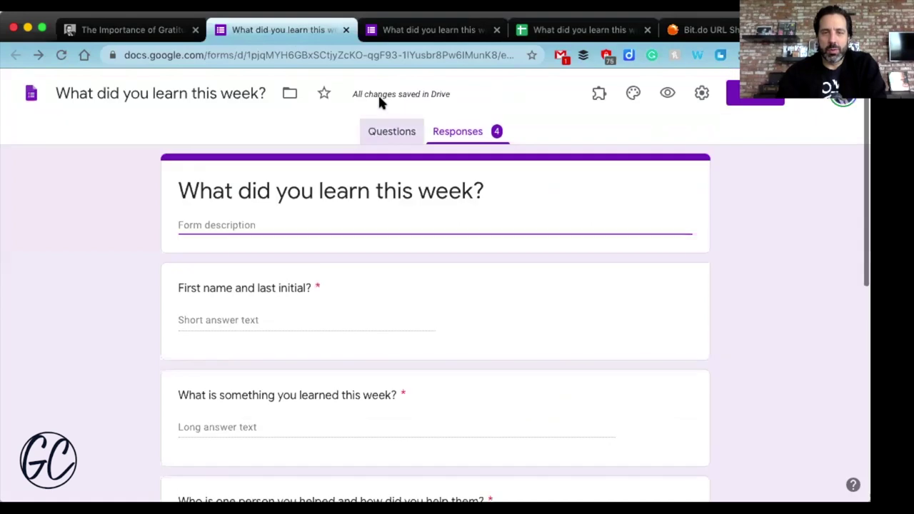
{"action": "left_click", "coordinate": [752, 101]}
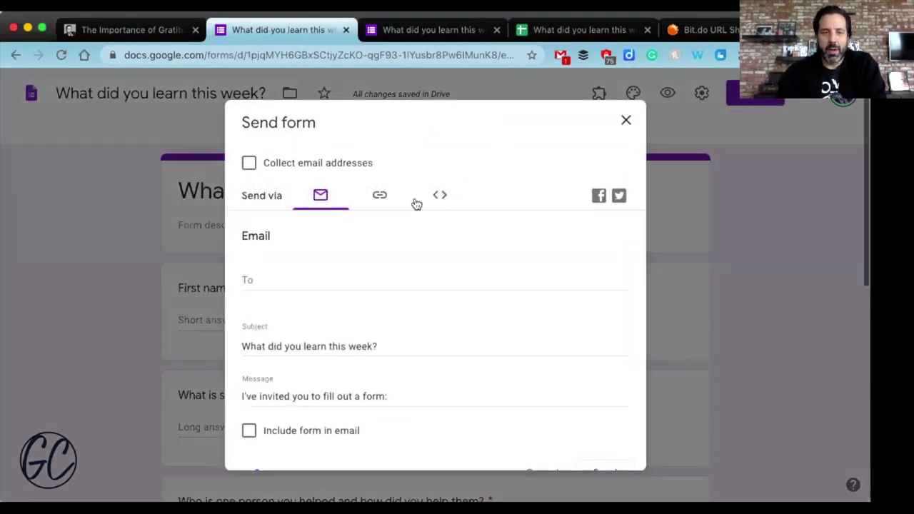
{"action": "left_click", "coordinate": [380, 197]}
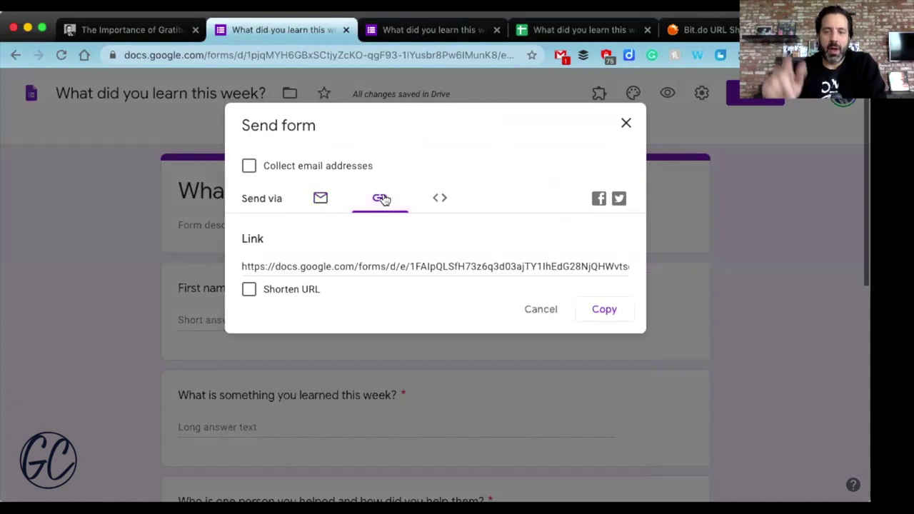
{"action": "left_click", "coordinate": [290, 295]}
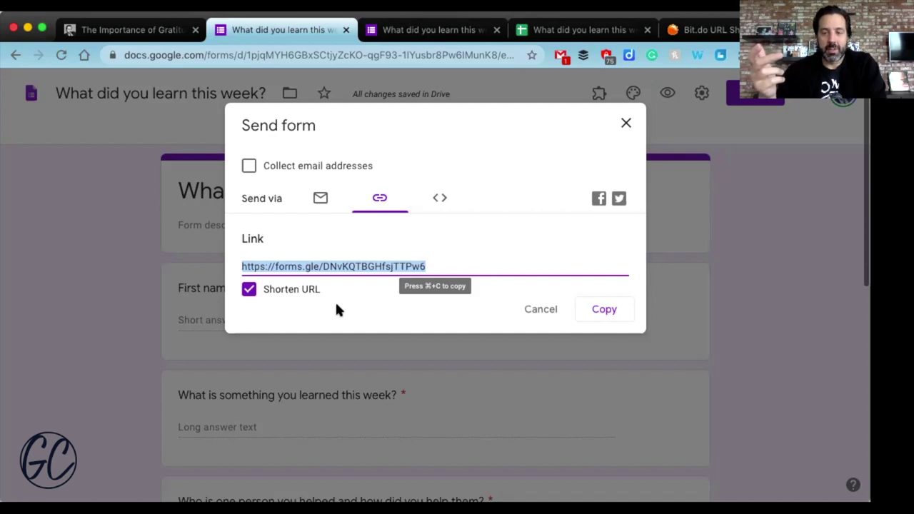
{"action": "left_click", "coordinate": [301, 292]}
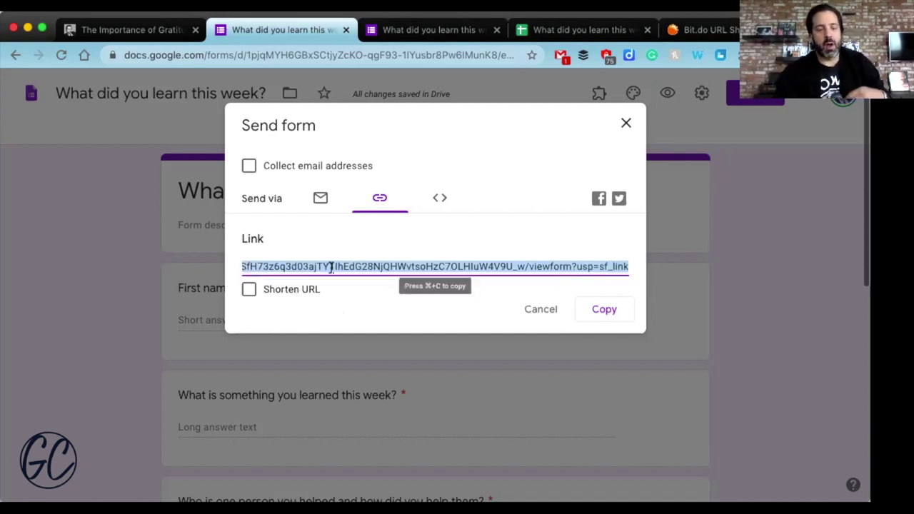
{"action": "left_click", "coordinate": [723, 40]}
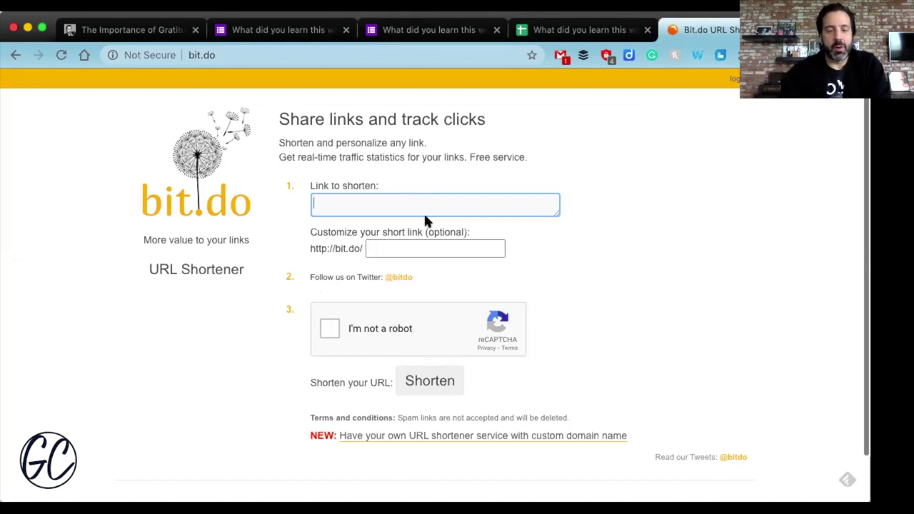
Step: Shorten the pasted form link on bit.do with custom name courosgratitude2020
{"action": "key", "text": "super+v"}
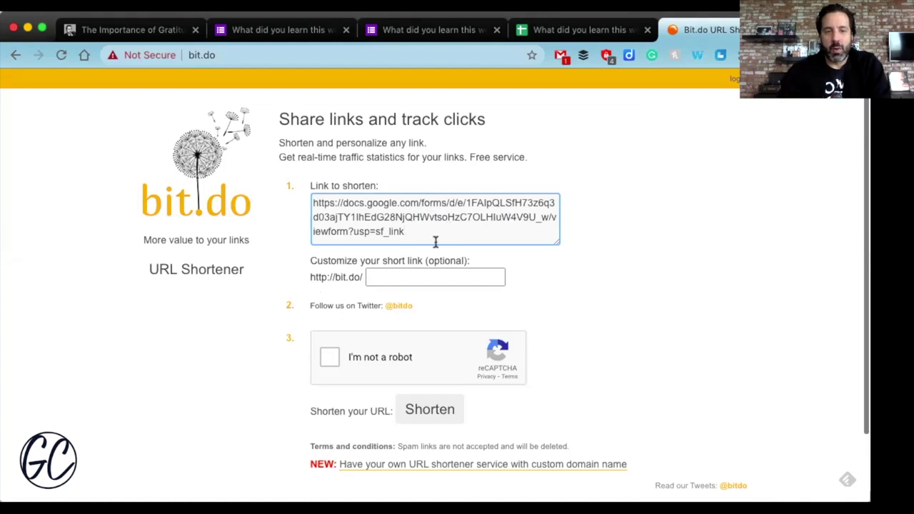
{"action": "left_click", "coordinate": [419, 272]}
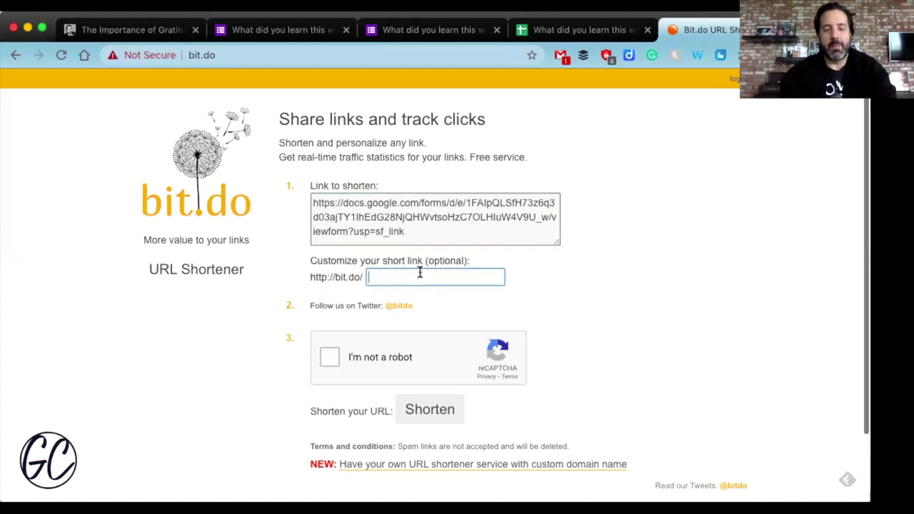
{"action": "type", "text": "courosgra"}
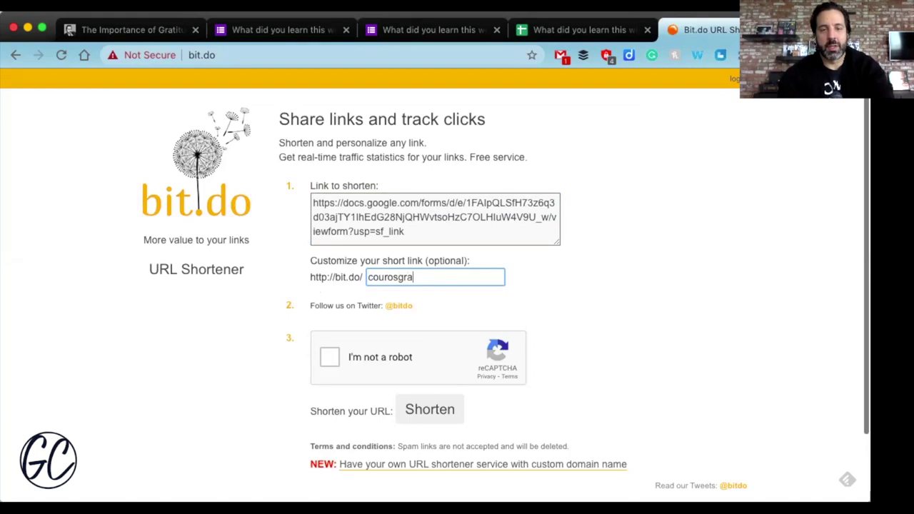
{"action": "type", "text": "titude2020"}
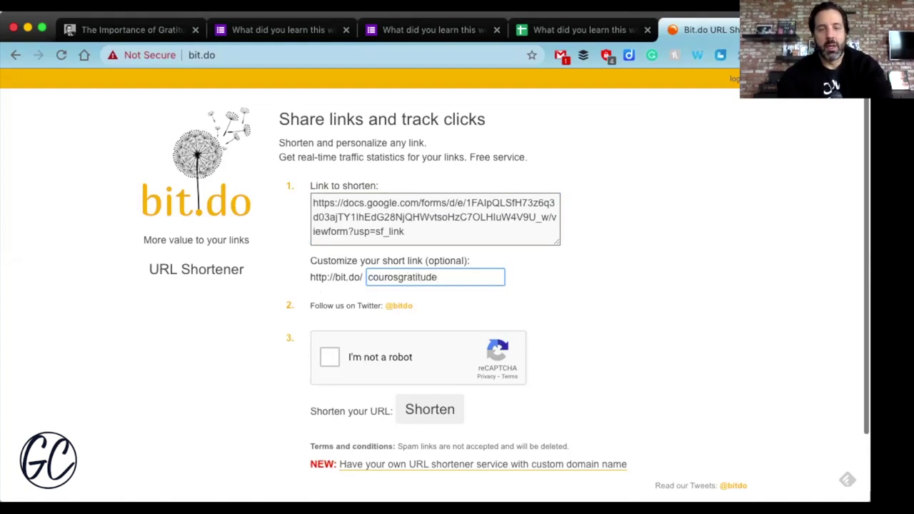
{"action": "left_click", "coordinate": [327, 354]}
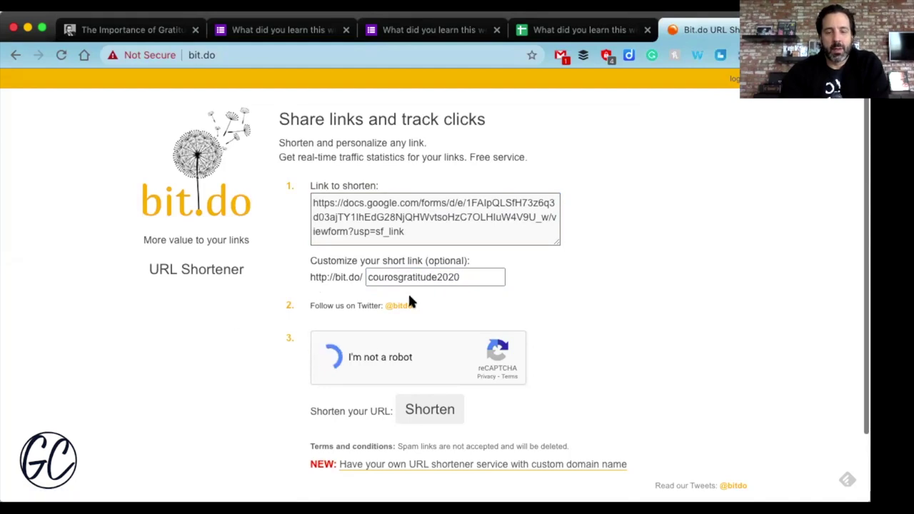
{"action": "scroll", "coordinate": [408, 299], "scroll_direction": "down", "scroll_amount": 1}
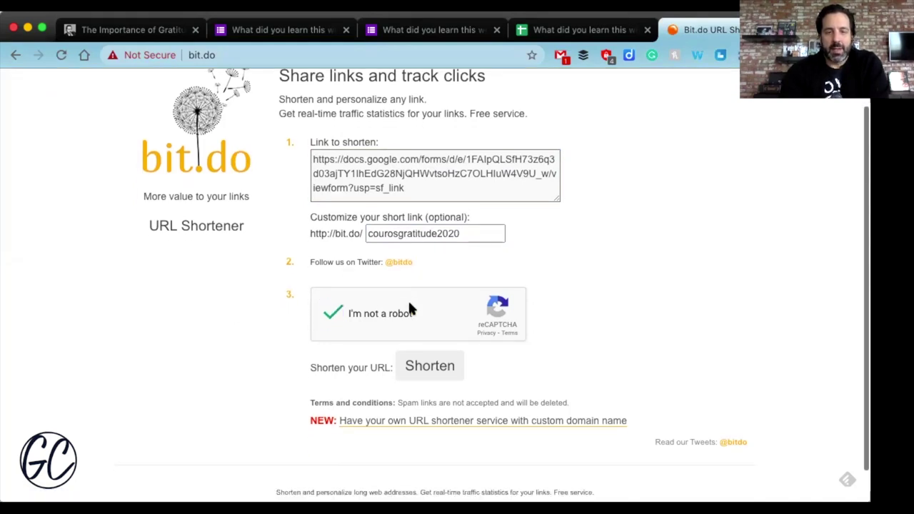
{"action": "left_click", "coordinate": [429, 367]}
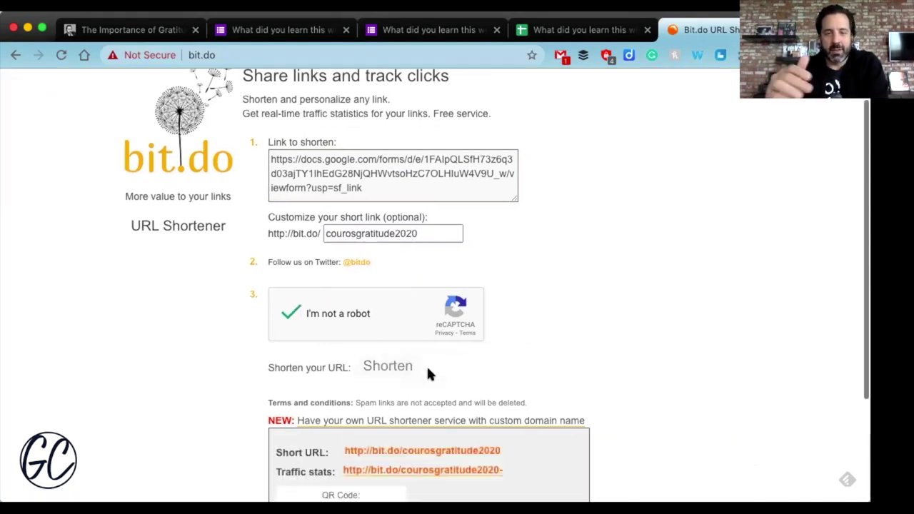
{"action": "scroll", "coordinate": [428, 371], "scroll_direction": "down", "scroll_amount": 1}
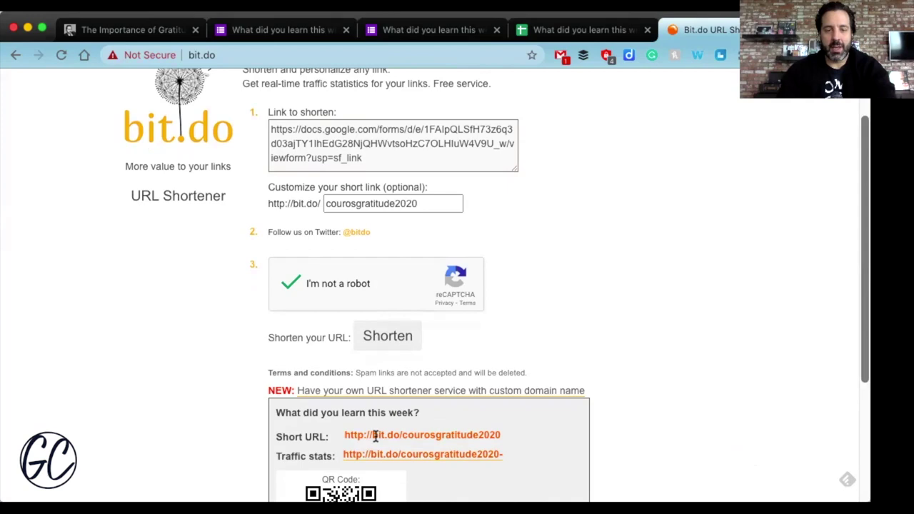
{"action": "left_click_drag", "start_coordinate": [371, 435], "coordinate": [510, 434]}
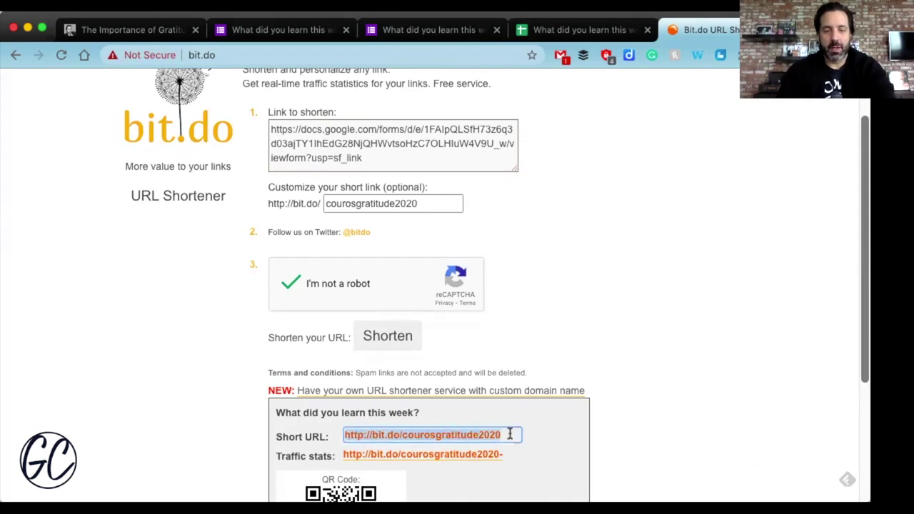
{"action": "key", "text": "ctrl+t"}
{"action": "key", "text": "ctrl+v"}
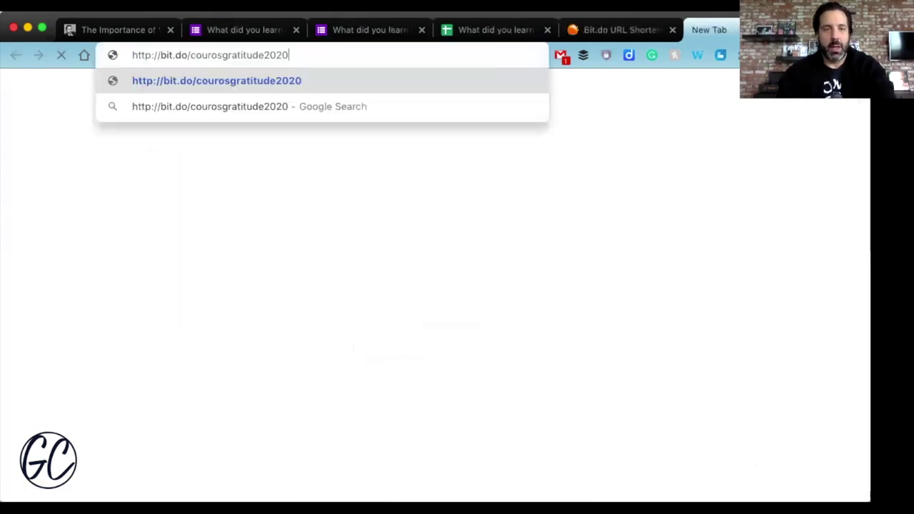
{"action": "key", "text": "Return"}
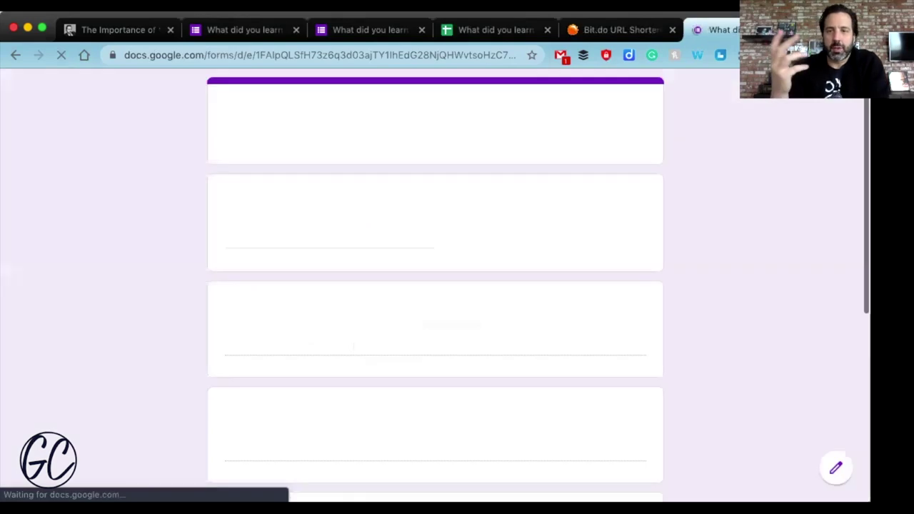